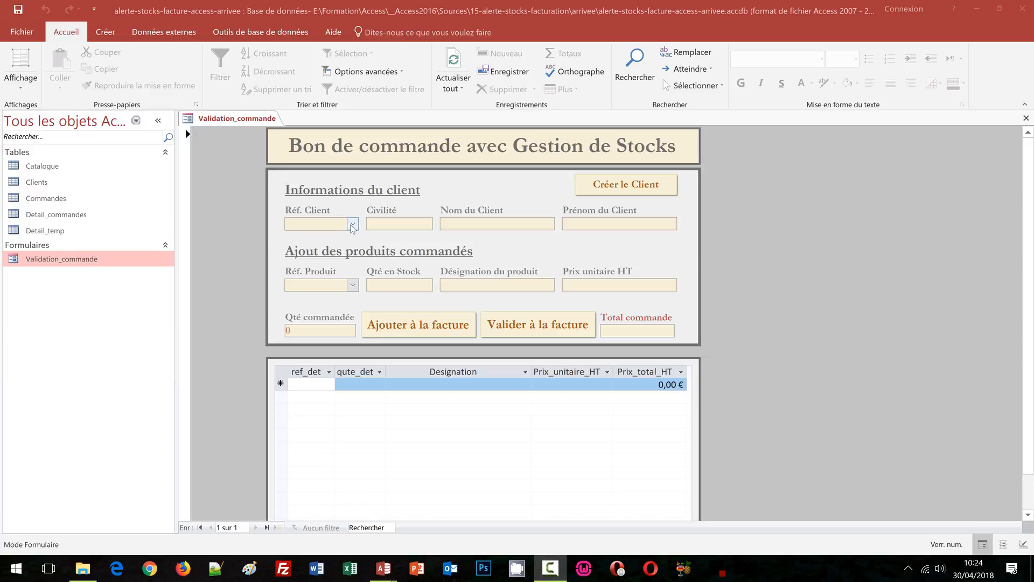
Fill in the order form with client reference 3, product b002 and an ordered quantity of 600, and dismiss the stock alert.
click(352, 225)
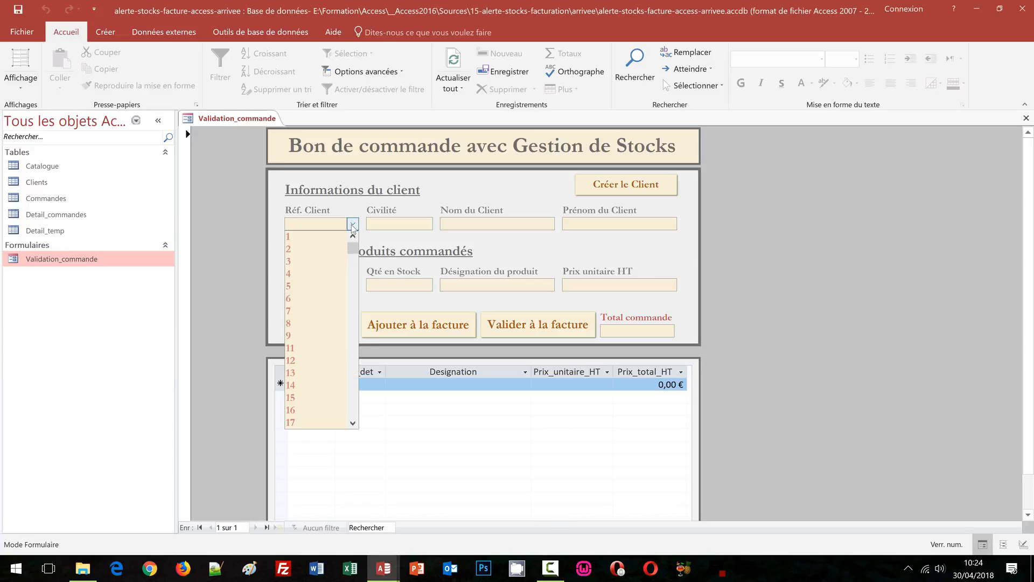
click(304, 263)
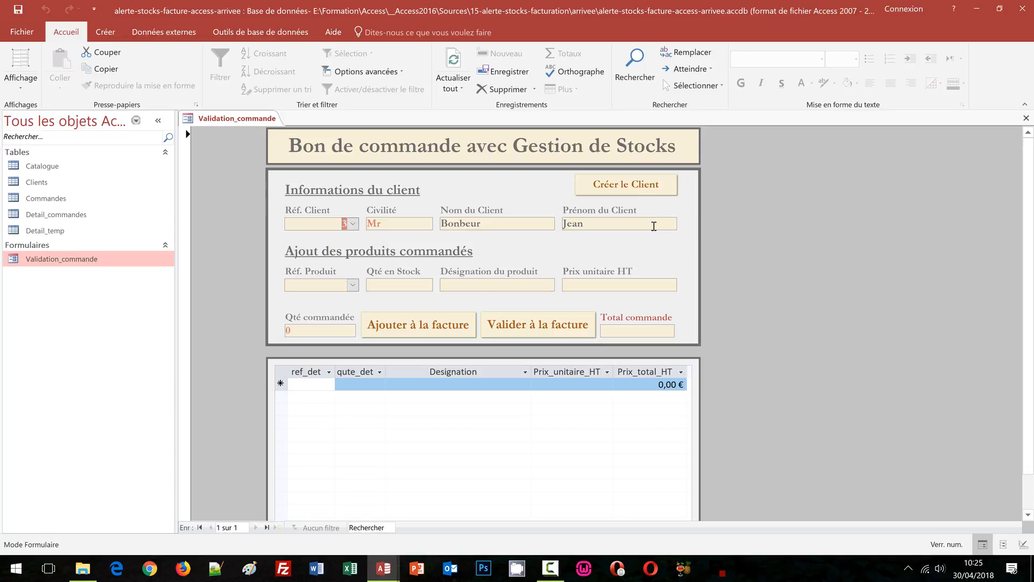
click(352, 285)
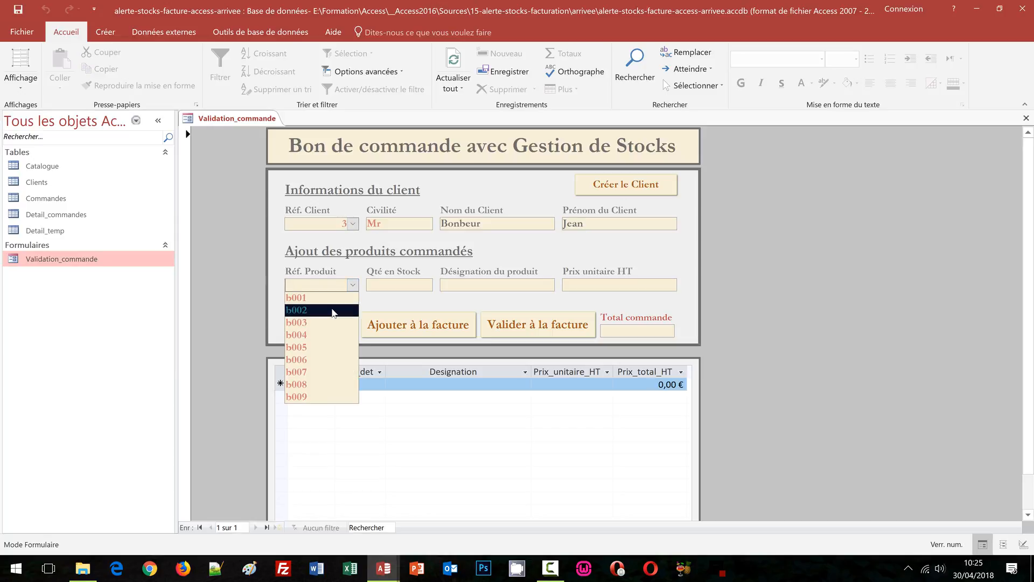
click(333, 310)
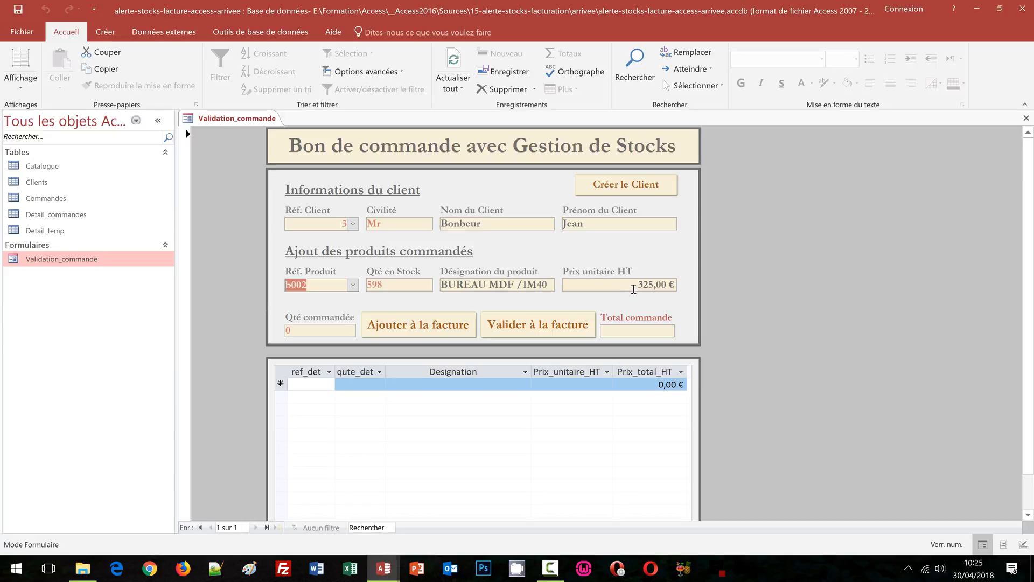
click(279, 328)
text(600)
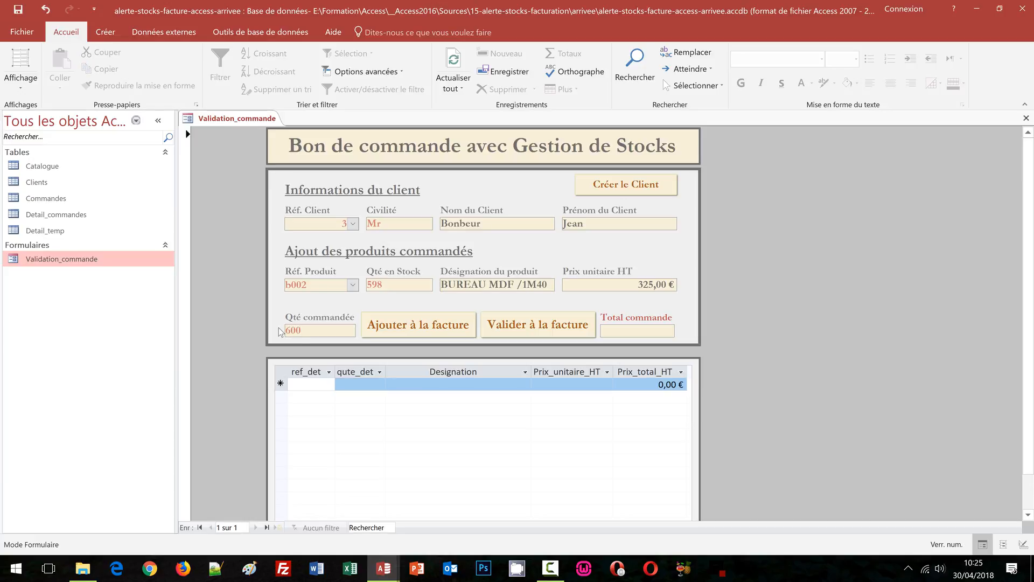
click(365, 308)
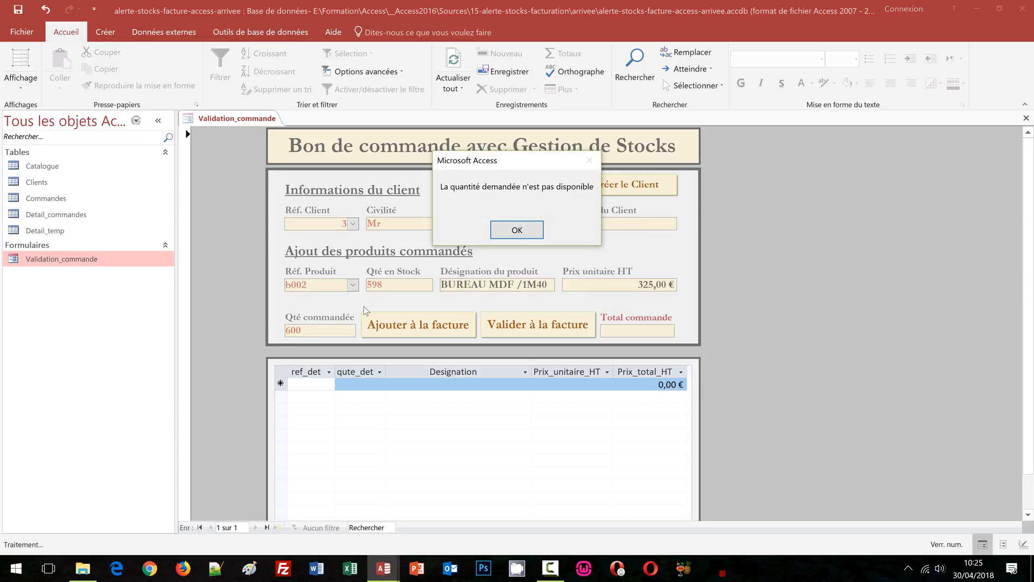
click(522, 230)
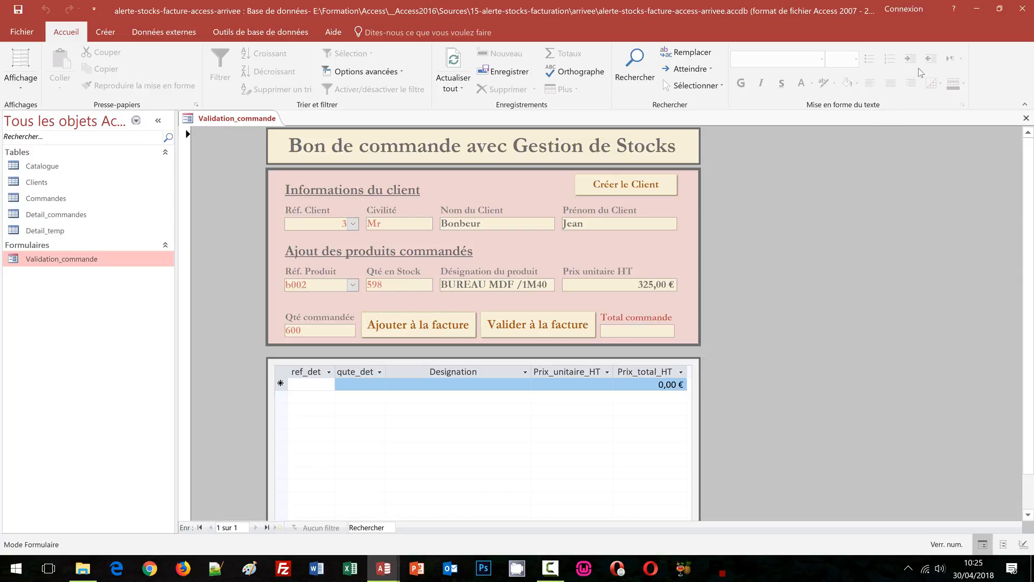
Close the finished database and open the Validation_commande form of the alerte-stocks-facture-access-cpt database.
click(1022, 8)
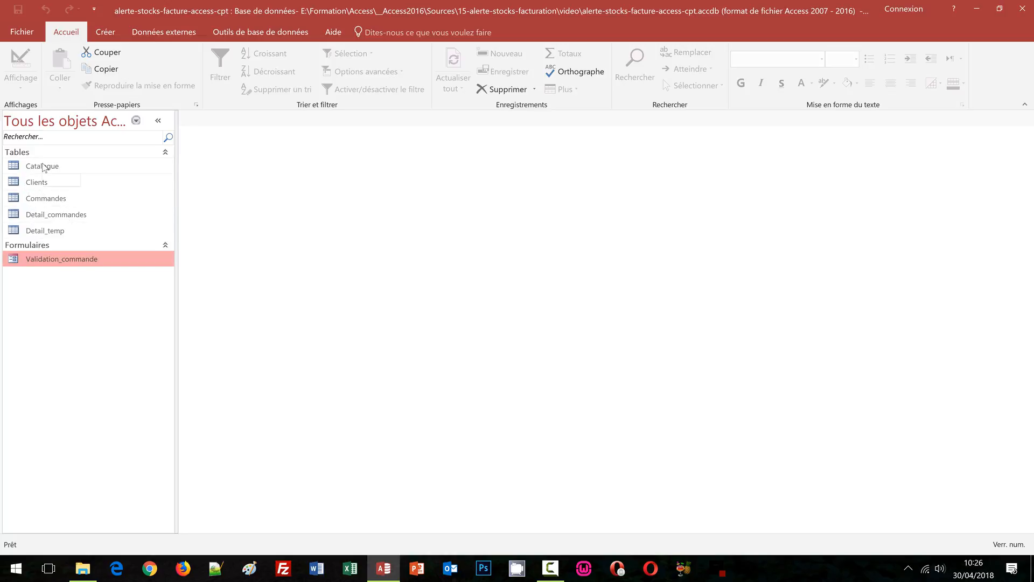
double_click(54, 261)
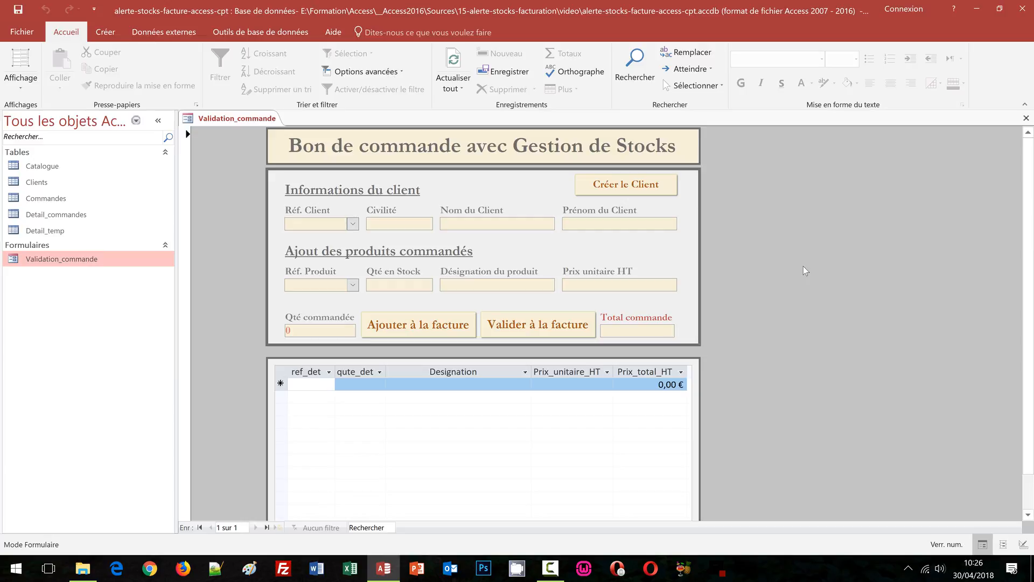
Fill in the order form with client reference 7, product b007 and an ordered quantity of 600.
click(354, 229)
click(325, 299)
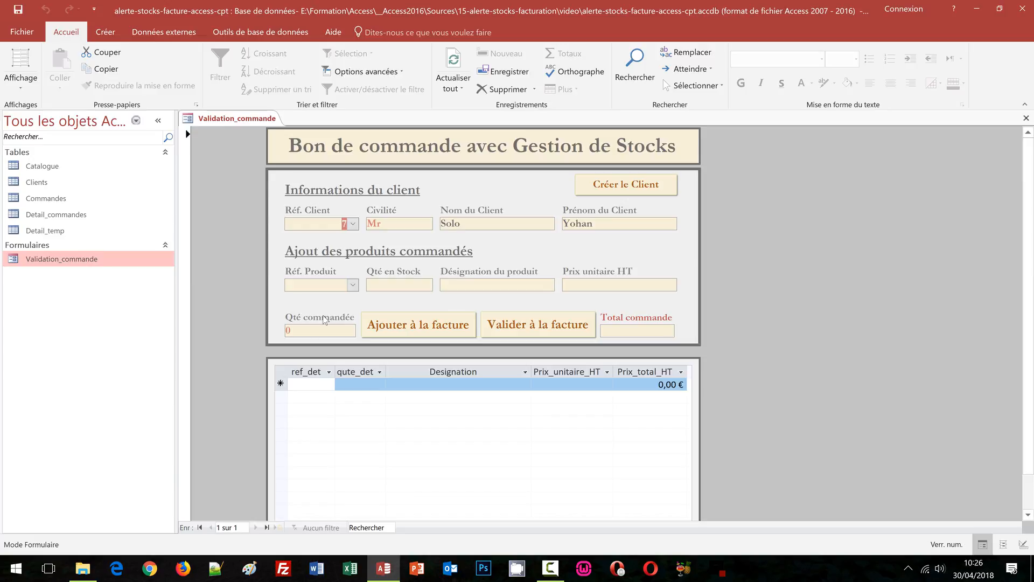
click(353, 286)
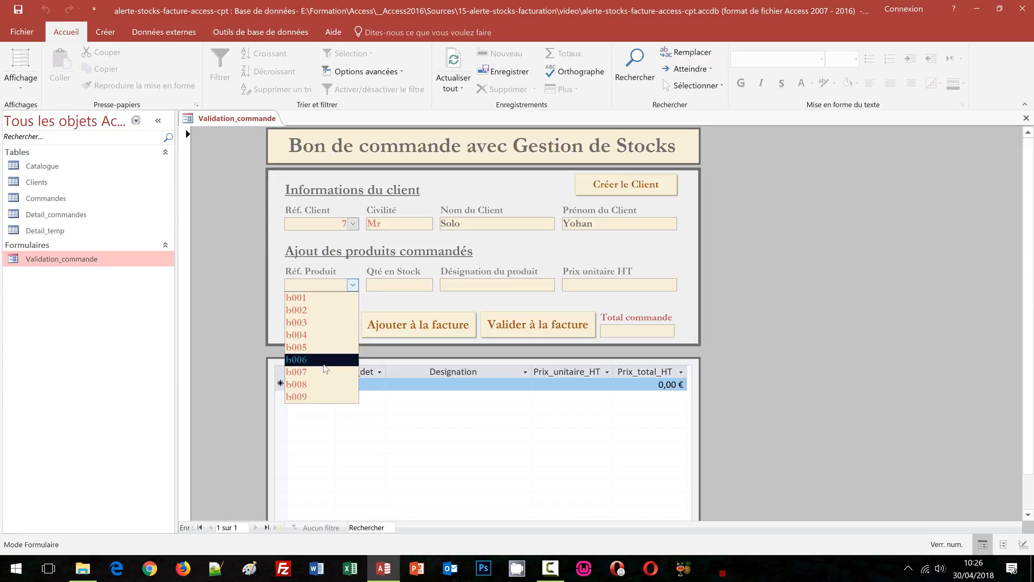
click(324, 371)
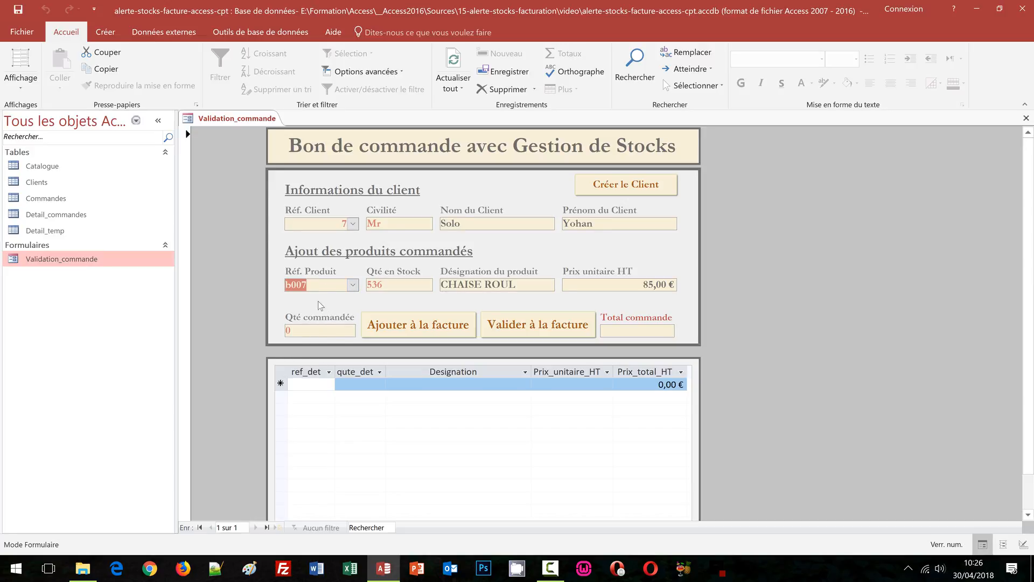
click(283, 335)
text(600)
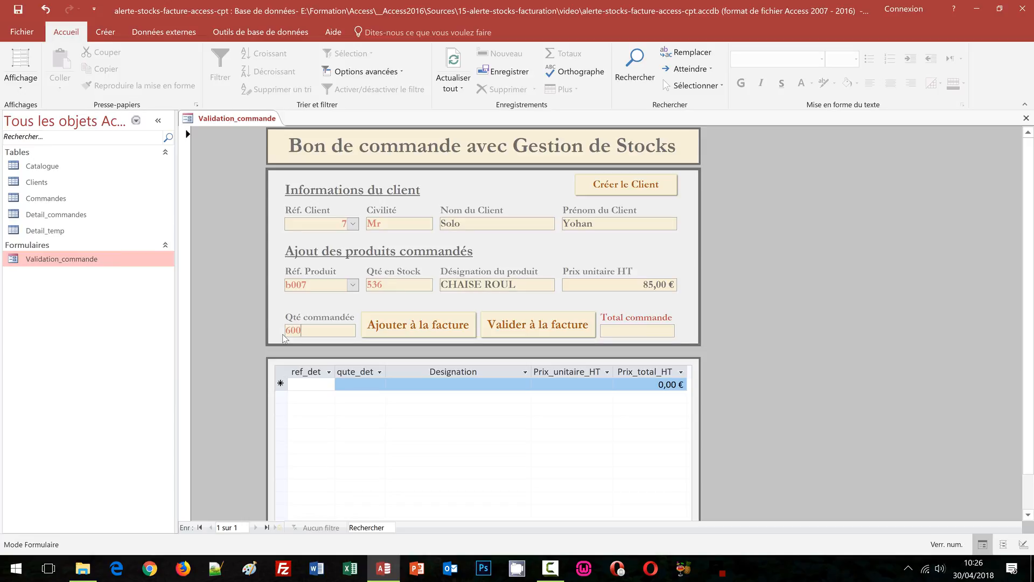
key(Tab)
Switch the form to Design view and inspect the name, data and event properties of the large background text box.
click(21, 86)
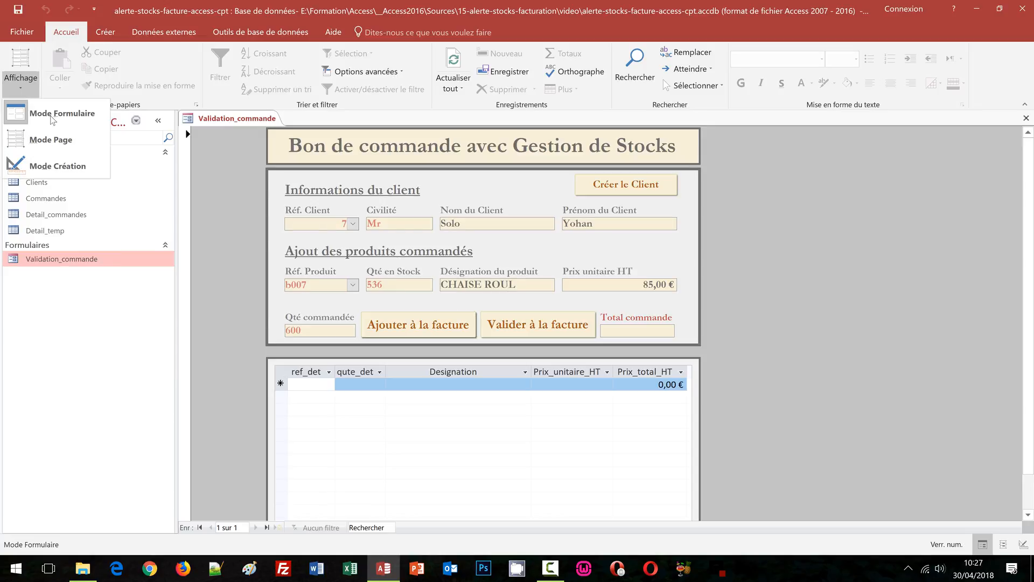
click(88, 169)
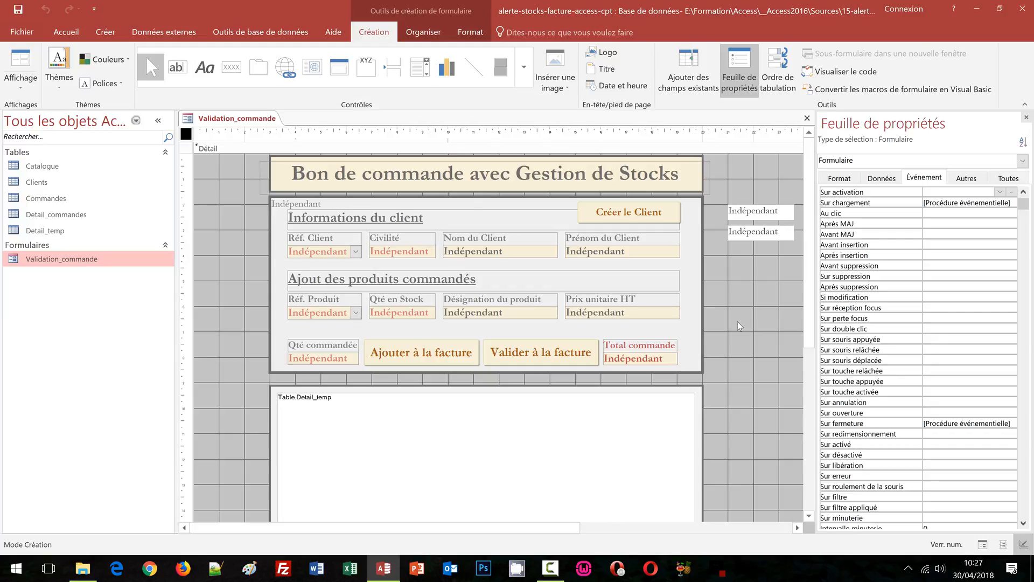
click(694, 291)
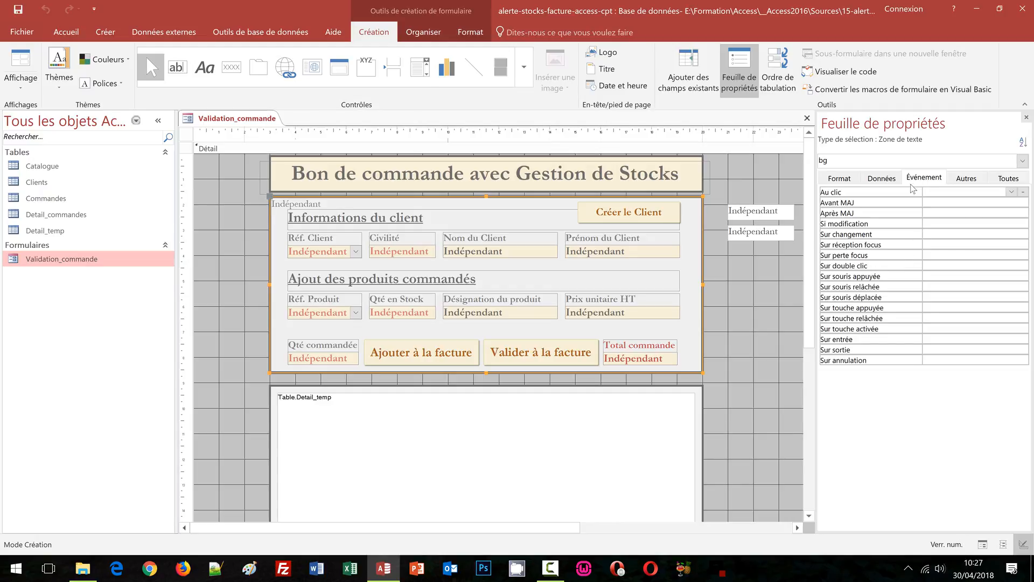
click(956, 182)
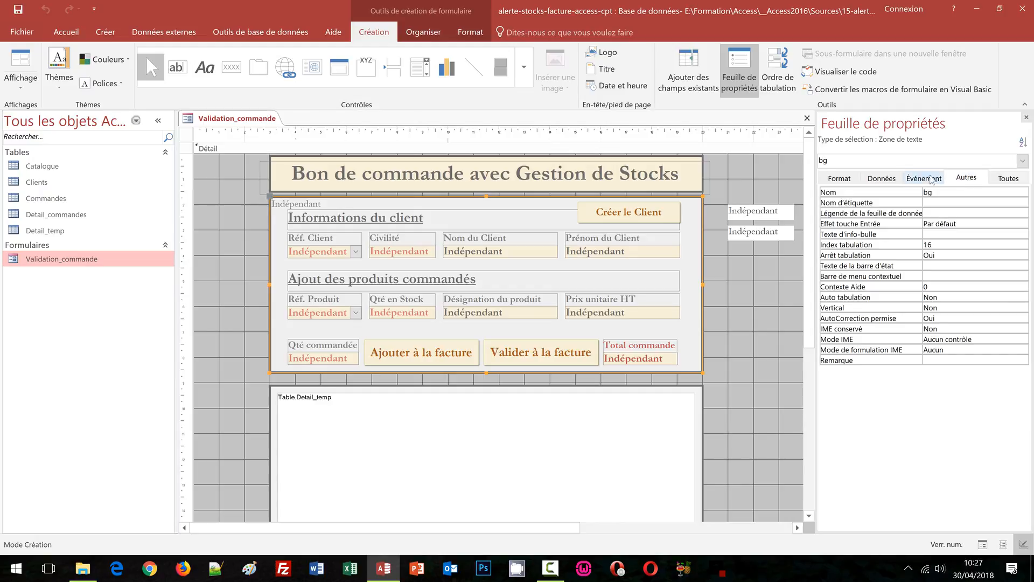
click(889, 178)
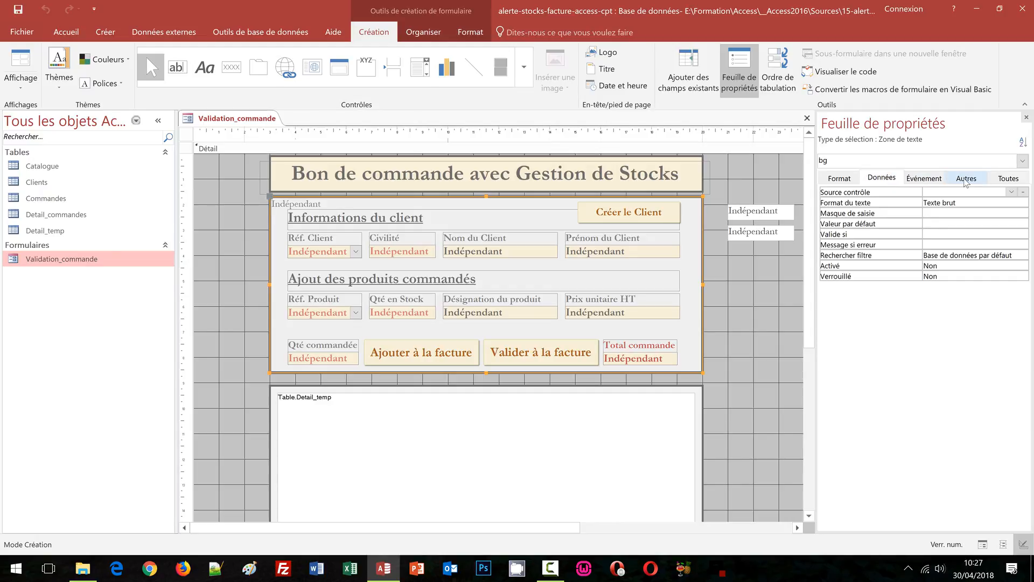
click(965, 180)
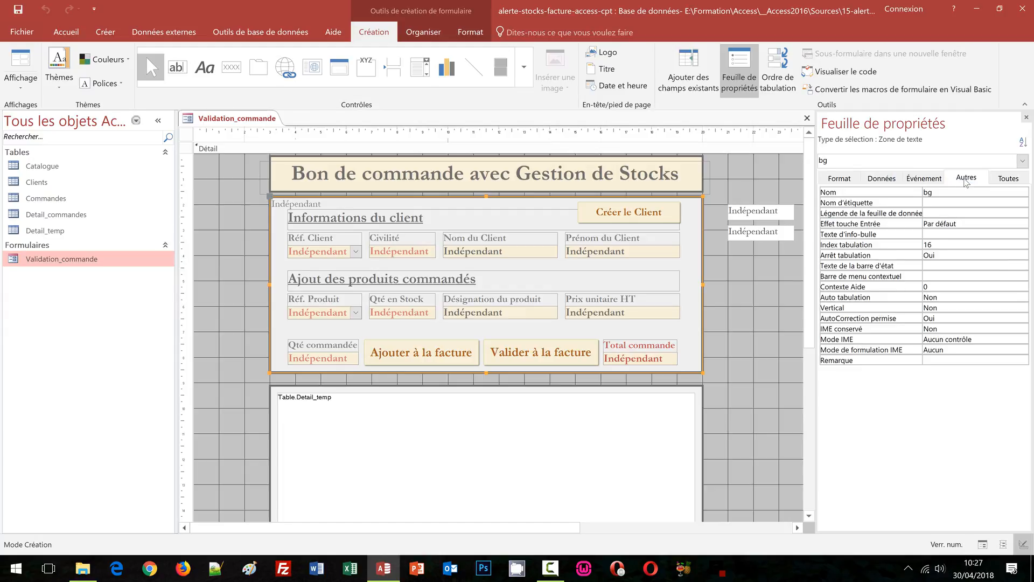
click(925, 179)
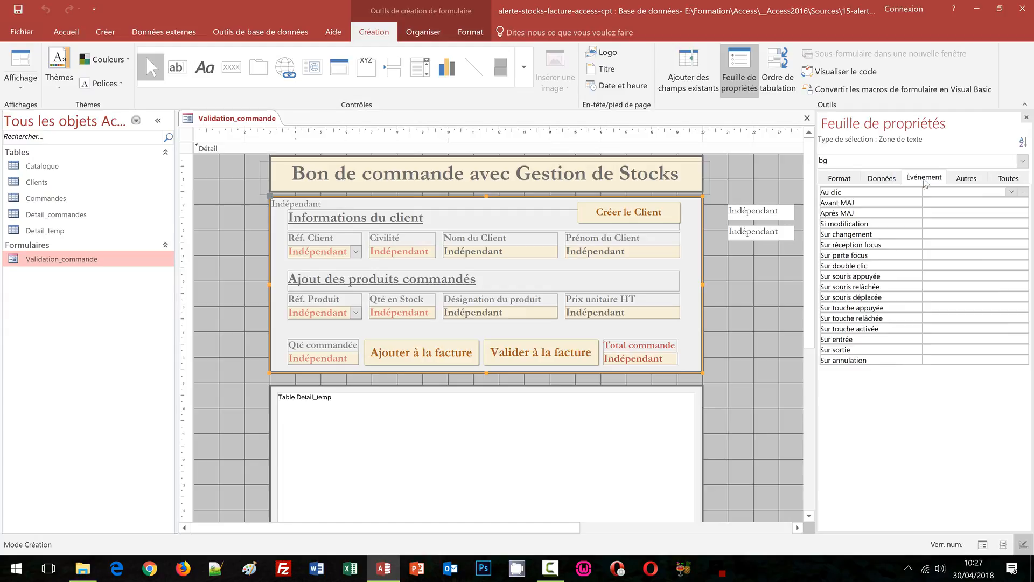
click(882, 178)
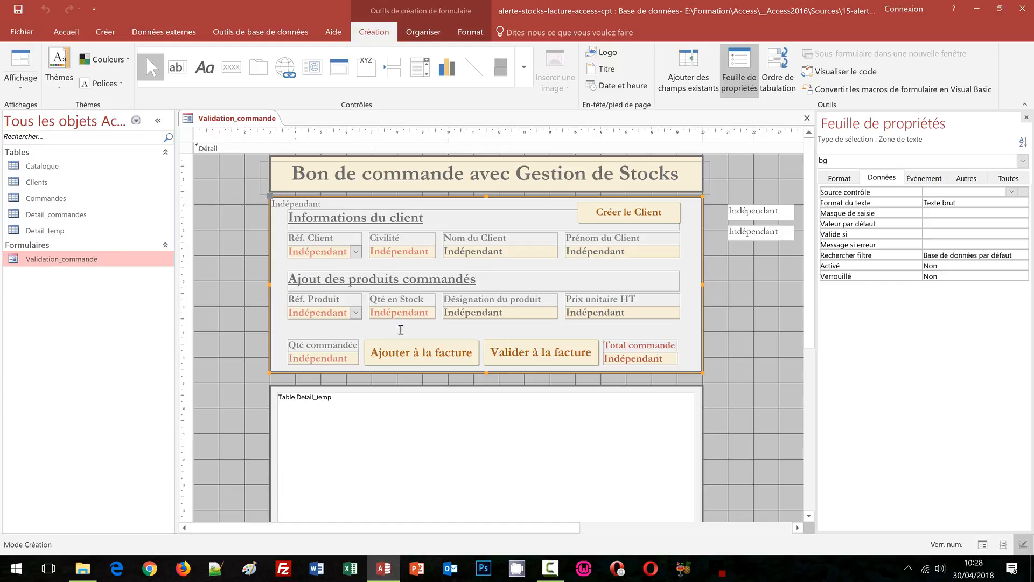
Check the control names of the Qté commandée and Qté en Stock text boxes in their properties.
click(728, 356)
click(315, 360)
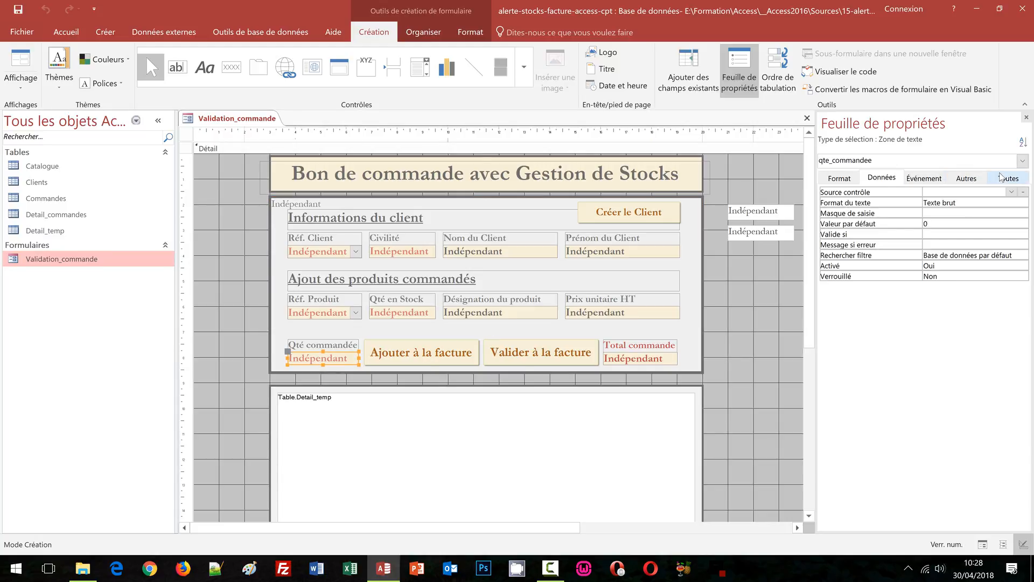
click(1007, 177)
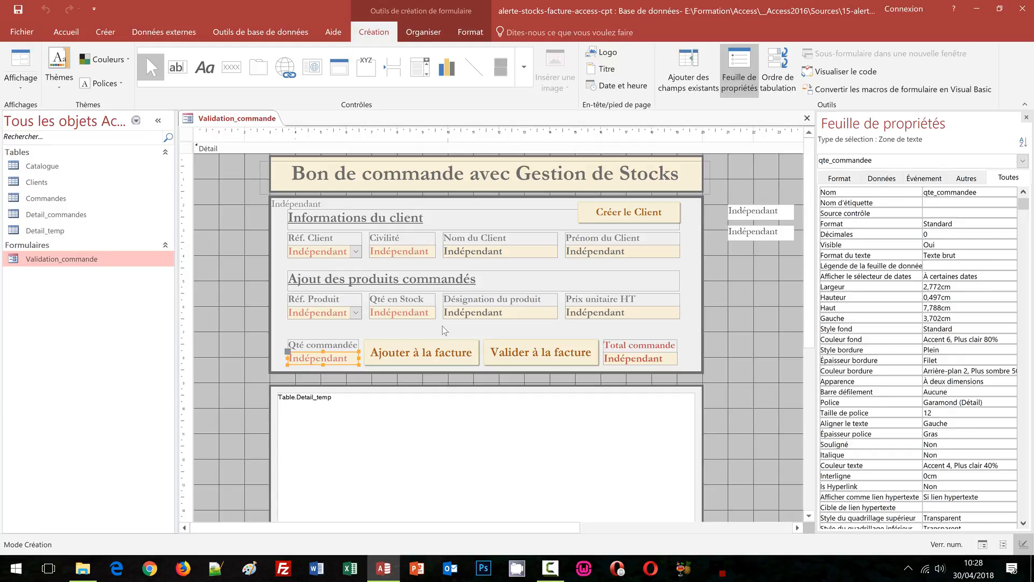
shift+click(408, 314)
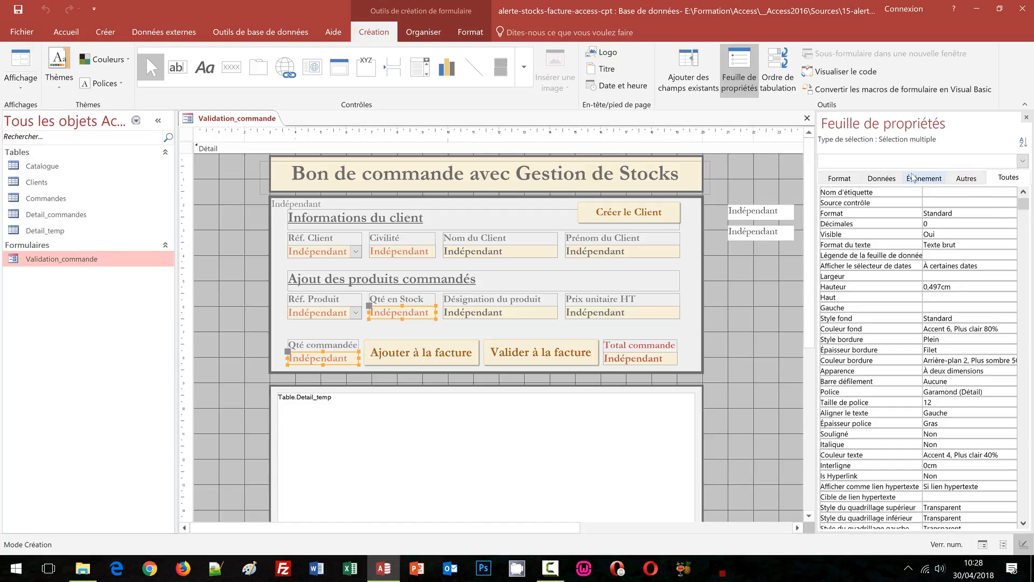
click(885, 180)
click(924, 178)
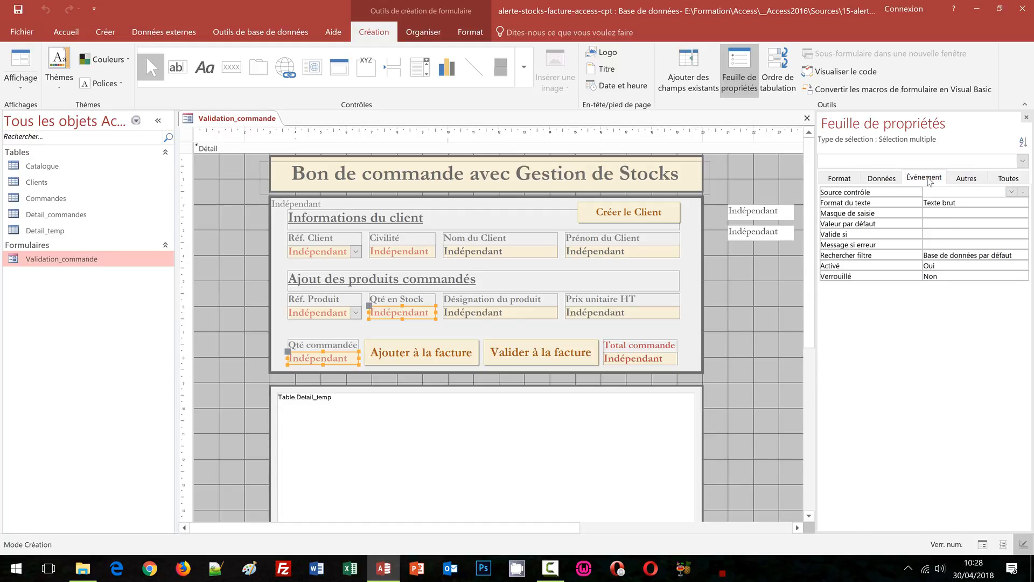
click(472, 323)
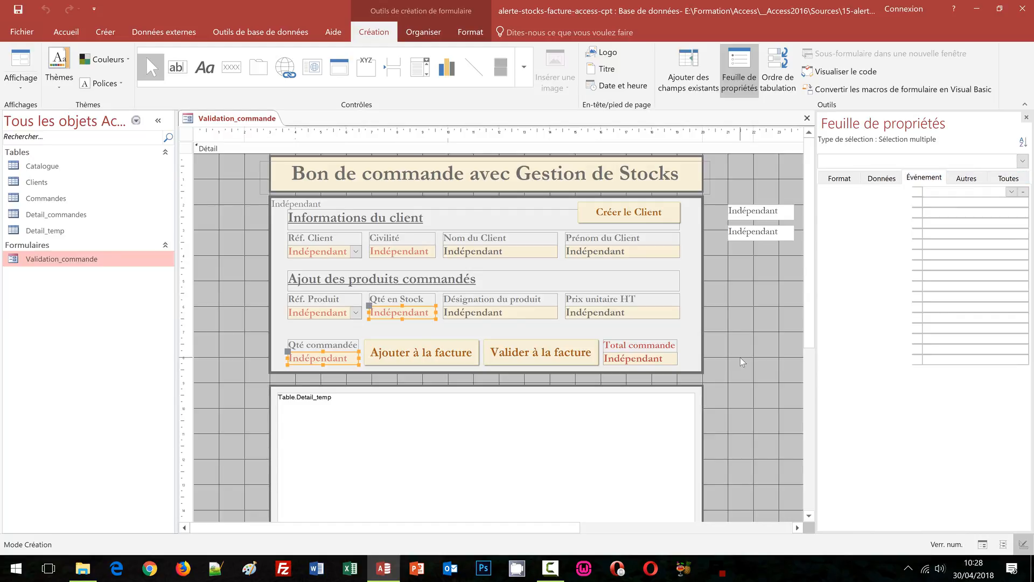
click(409, 312)
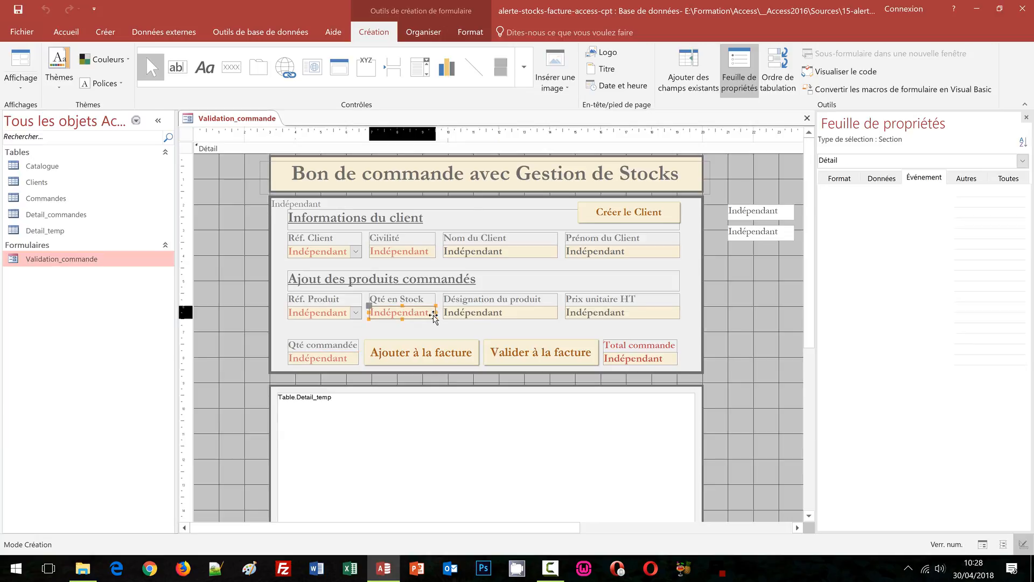
click(1008, 178)
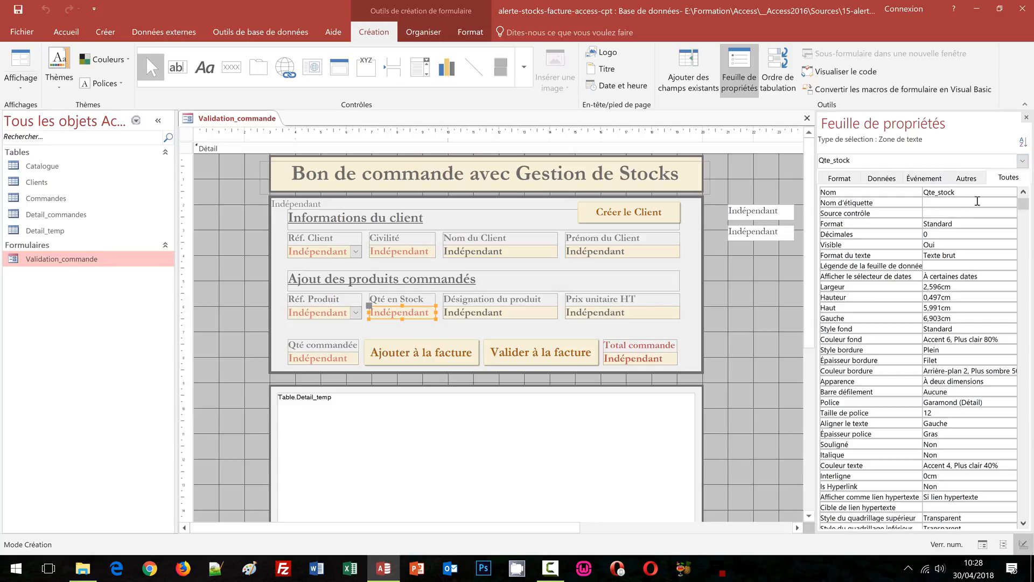
click(747, 323)
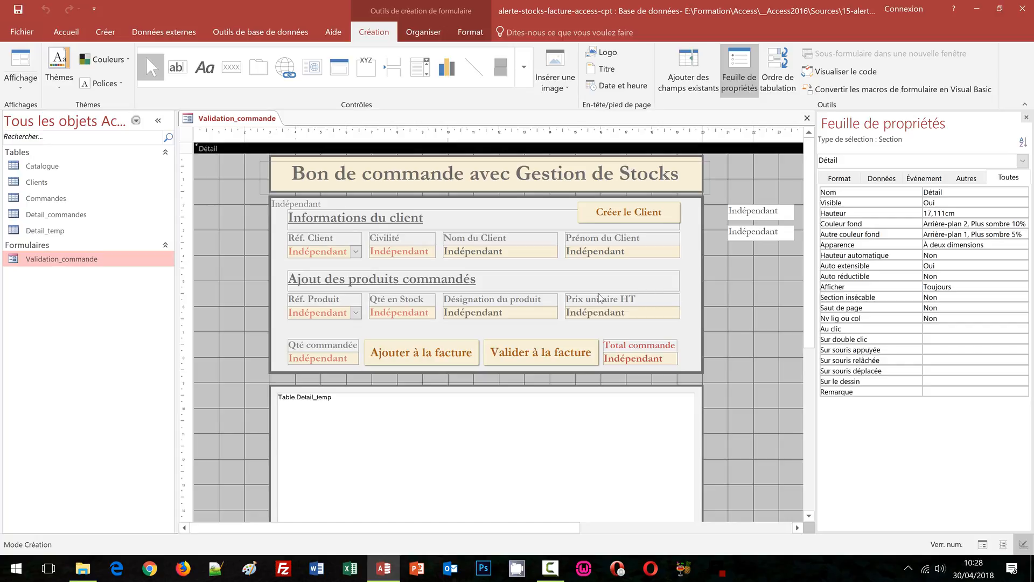
Start a new conditional formatting rule for the large background text box bg, using the Expression condition type.
click(693, 283)
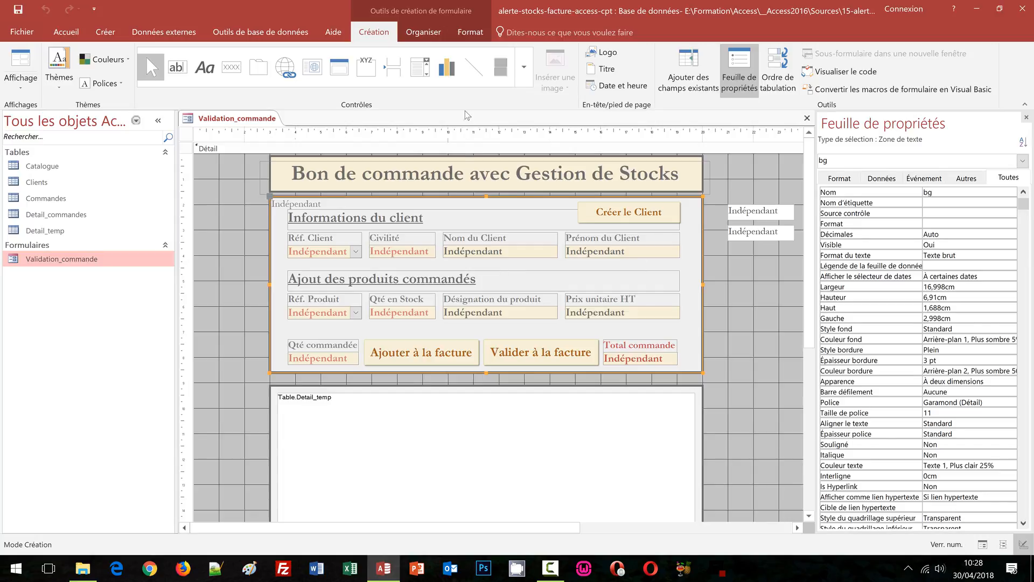
click(468, 33)
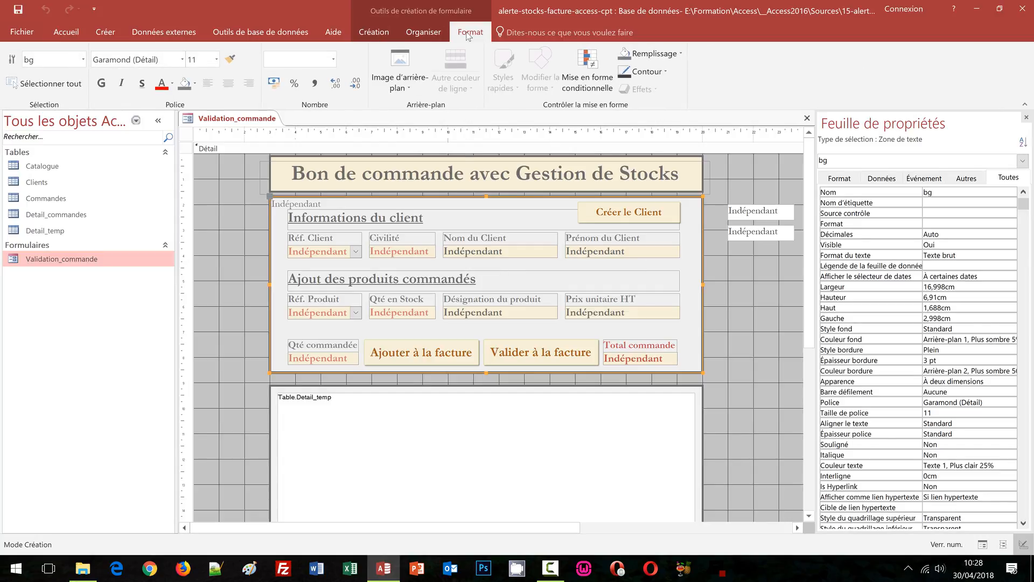
click(587, 78)
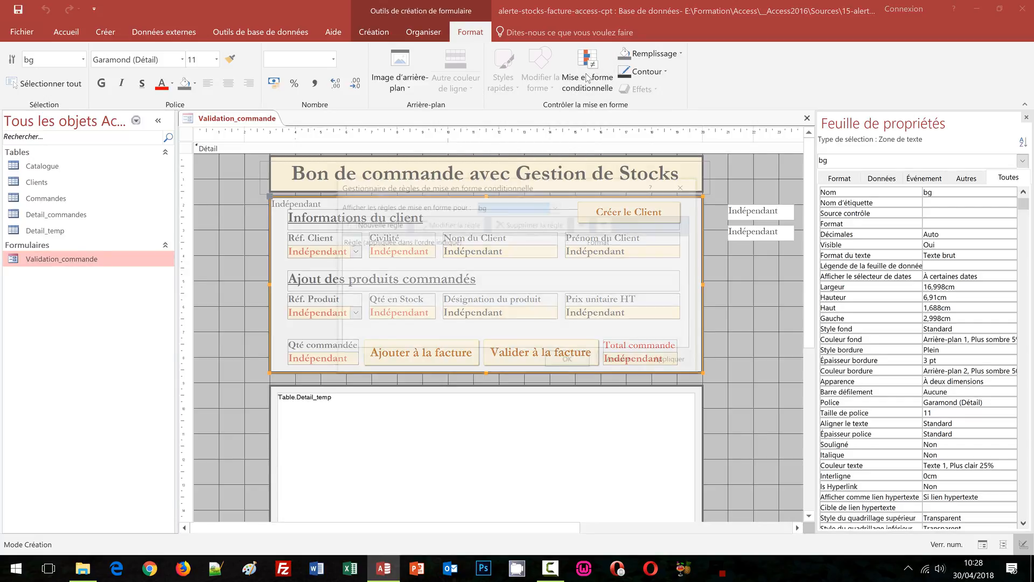
drag(572, 184, 633, 310)
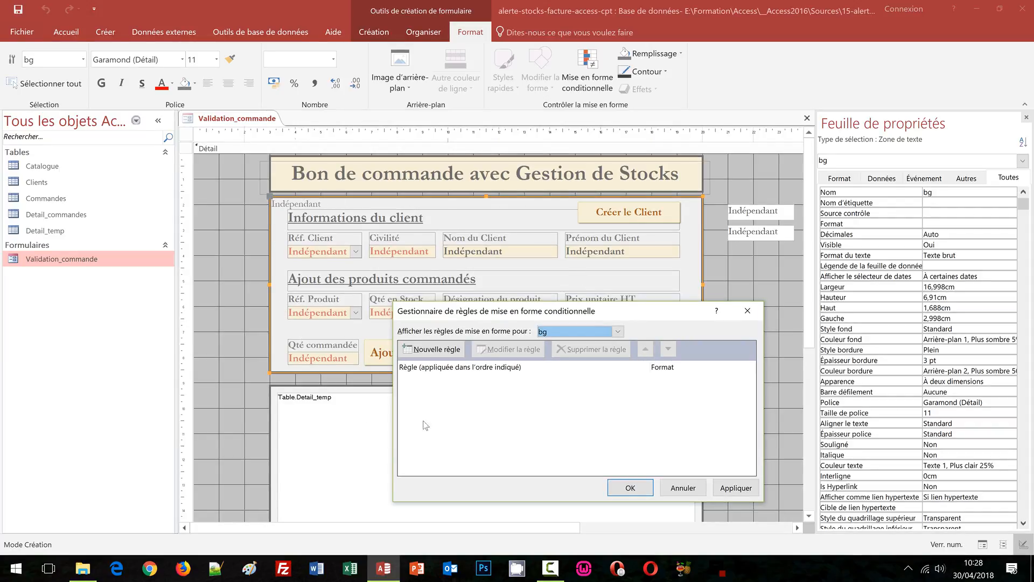
click(432, 351)
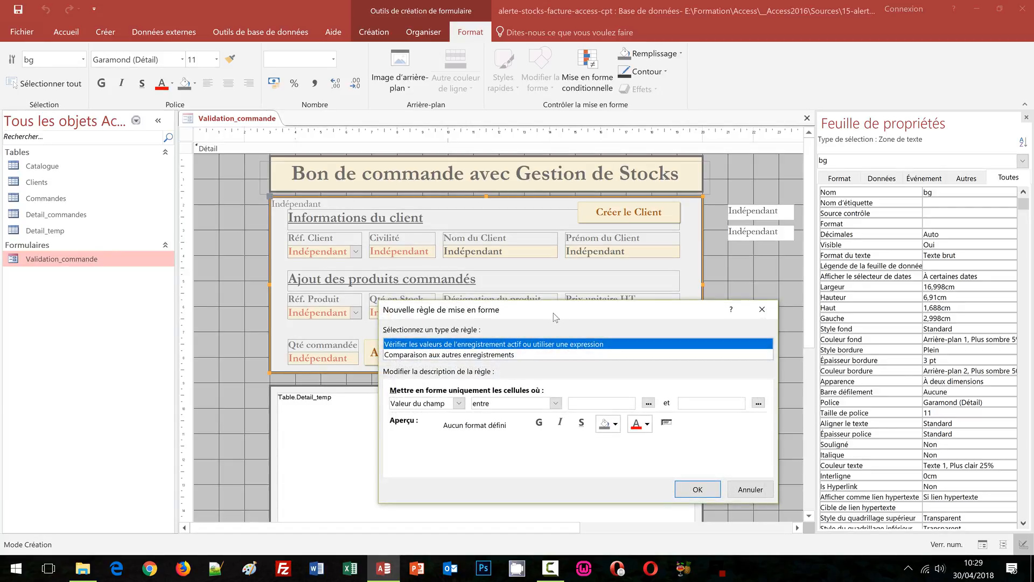
drag(554, 312, 536, 287)
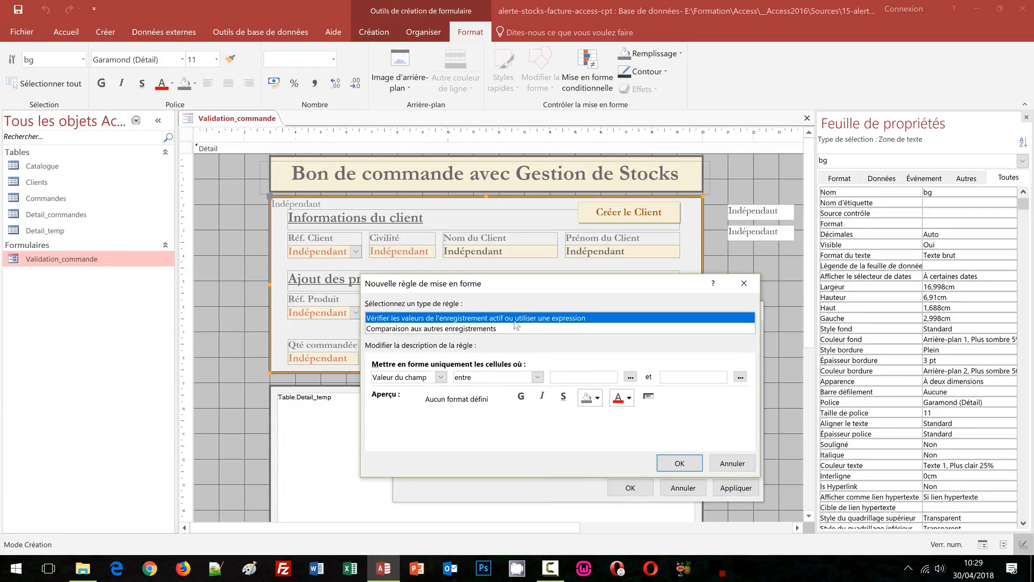
click(441, 377)
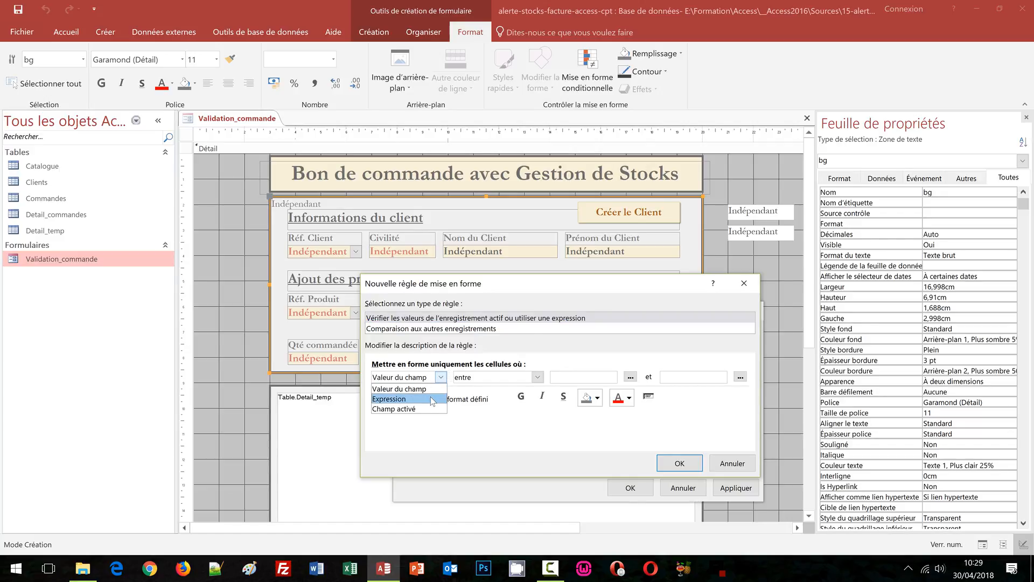
click(432, 399)
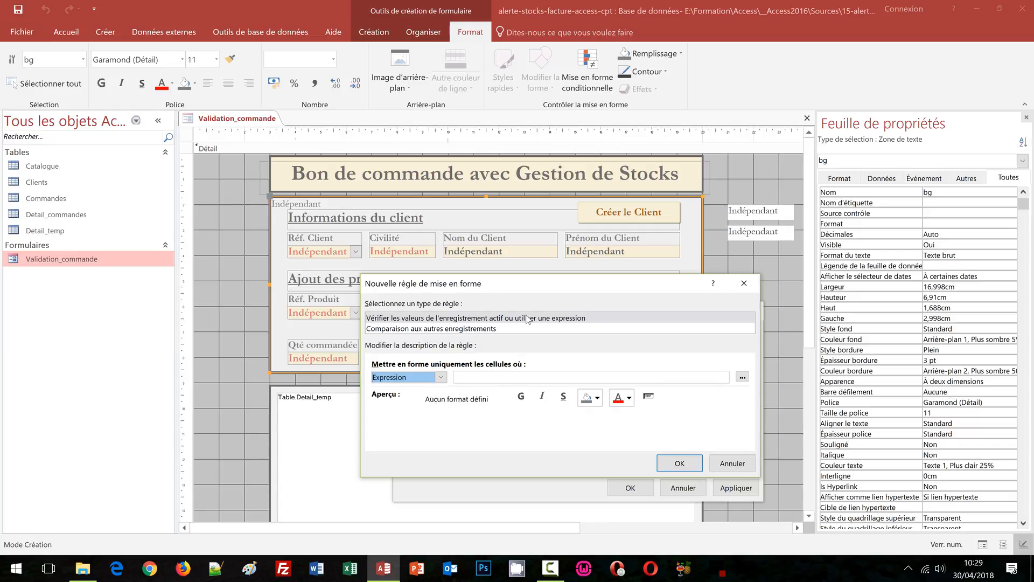
drag(525, 286, 506, 58)
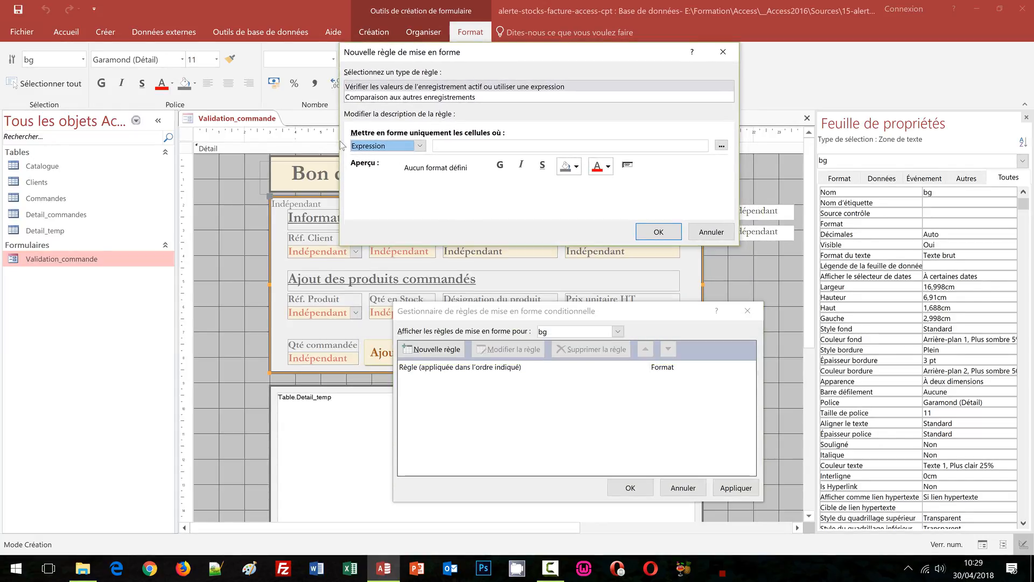
Enter the rule's condition as [qte_commandee]>[Qte_stock].
click(459, 149)
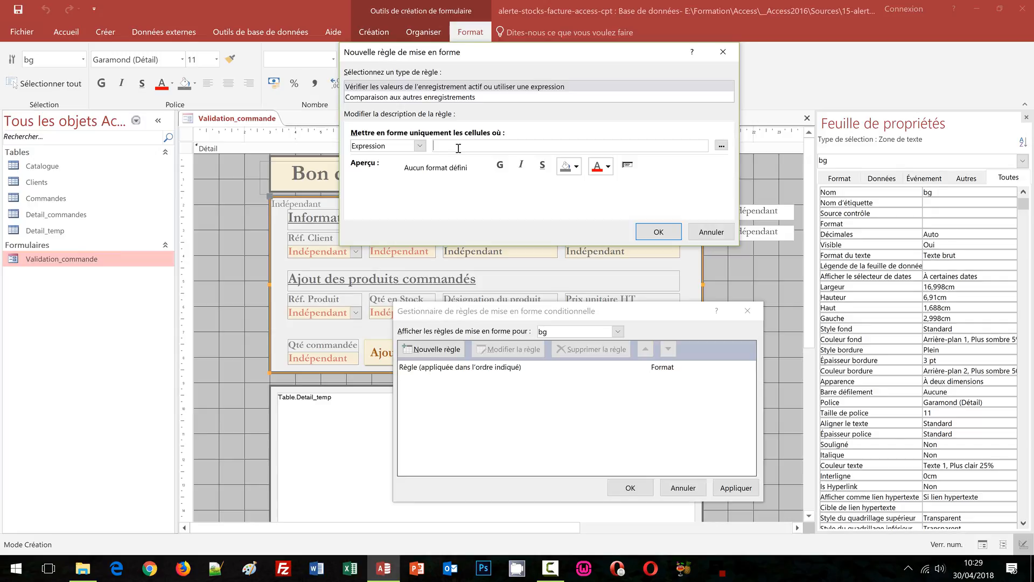
text([)
text(qtre)
key(BackSpace)
key(BackSpace)
text(e_commandee)
text(]>[Qte_)
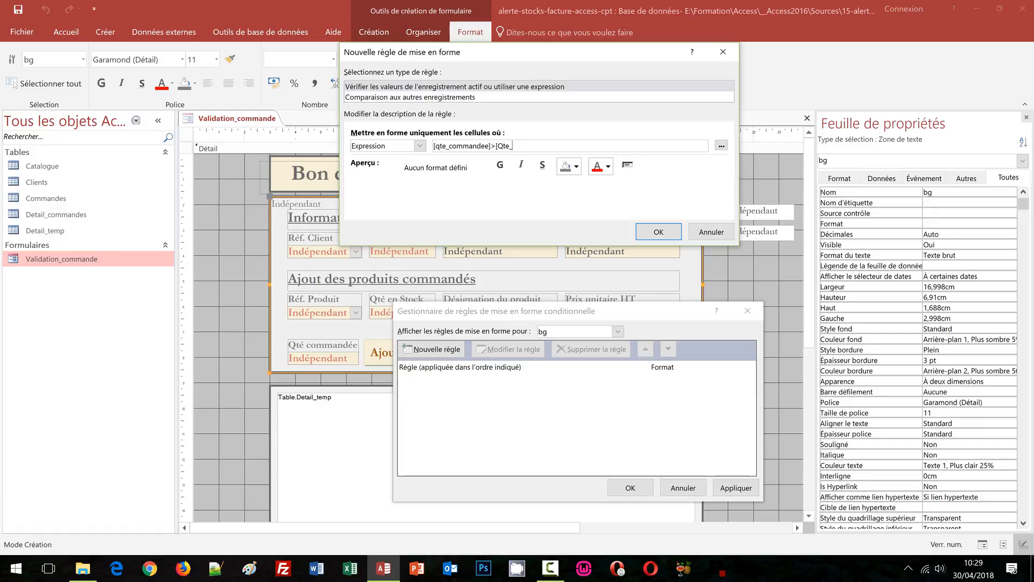
text(stock)
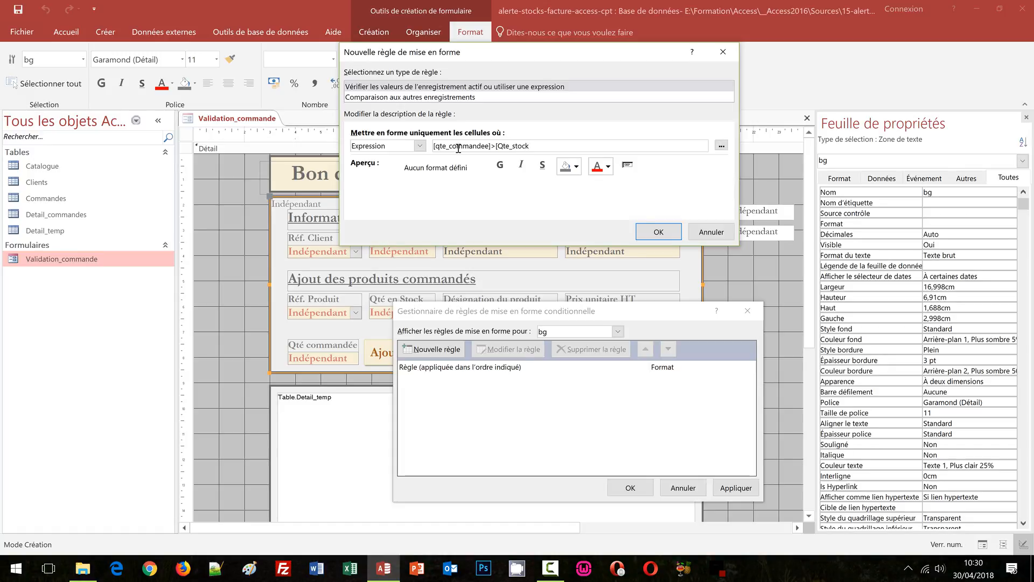
text(])
Give the rule a light red background fill and apply it to the bg text box.
click(577, 170)
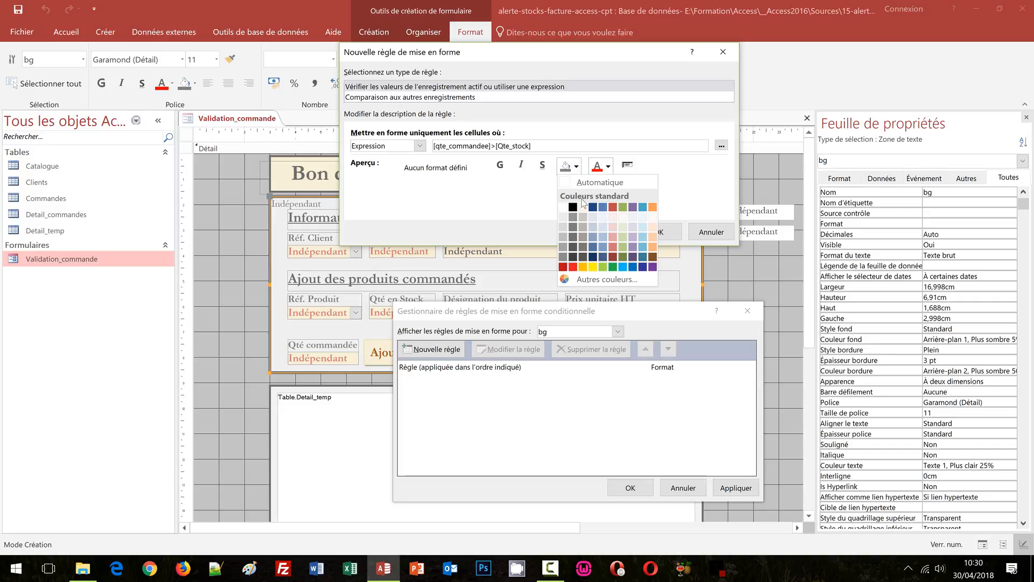
click(615, 229)
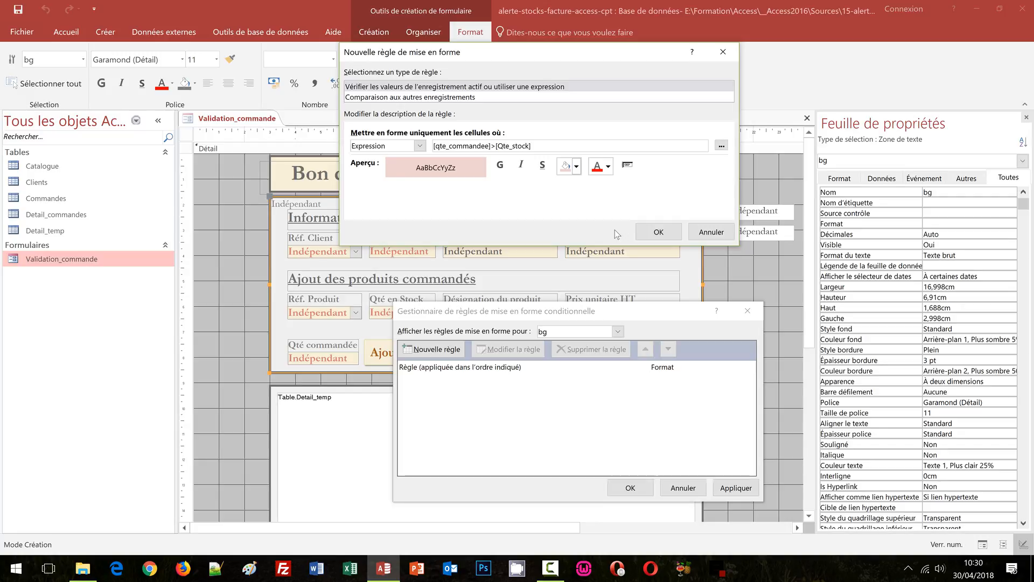
click(659, 232)
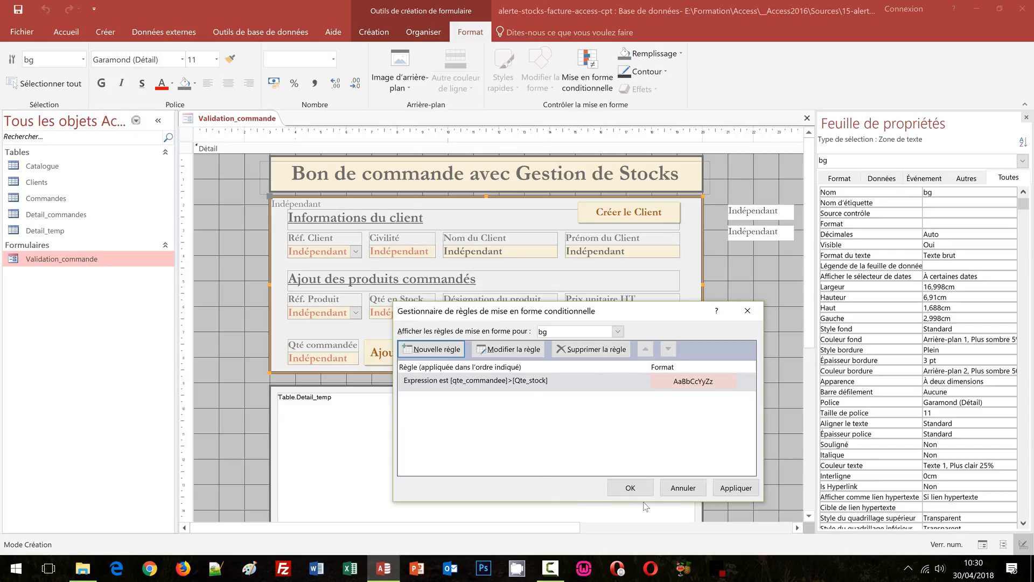
click(716, 488)
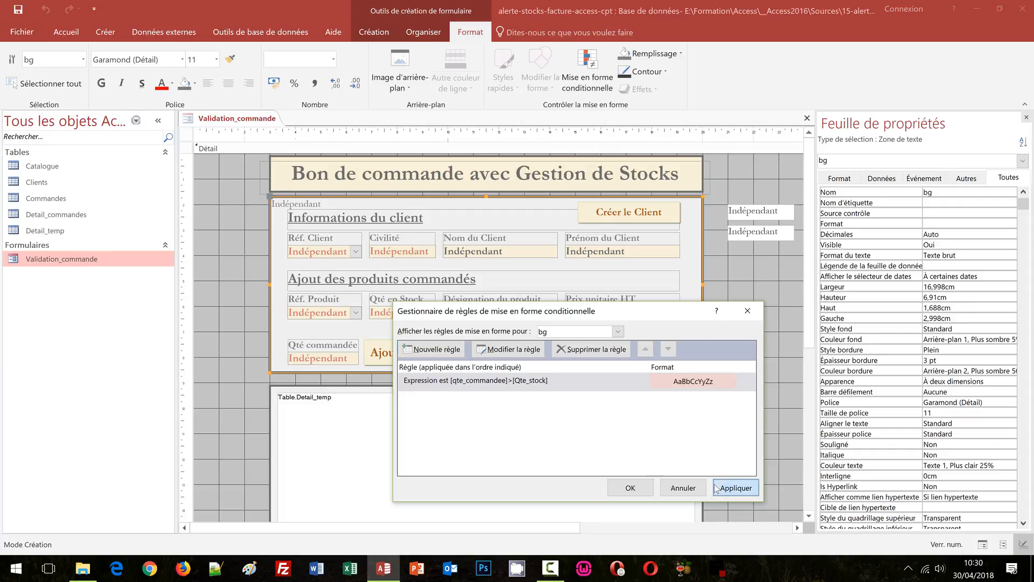
click(631, 488)
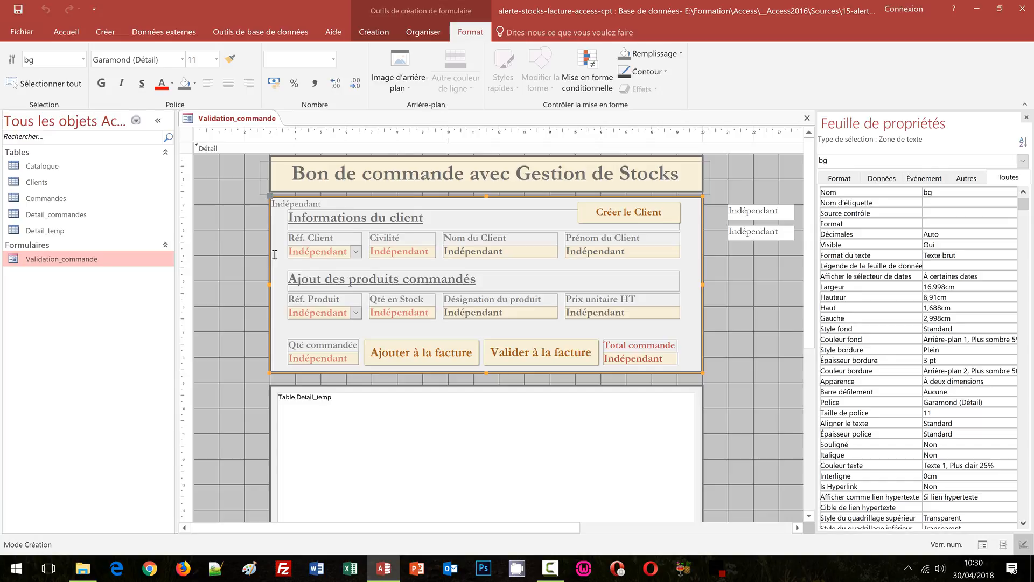
Run the form in Form view and test the alert with ordered quantities of 50, 600 and 500.
click(253, 257)
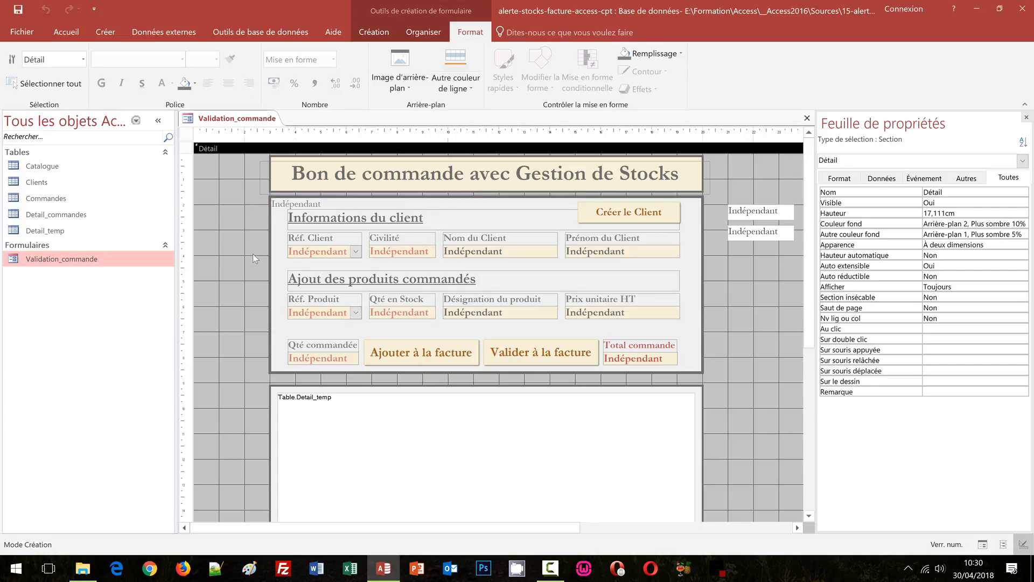
key(F5)
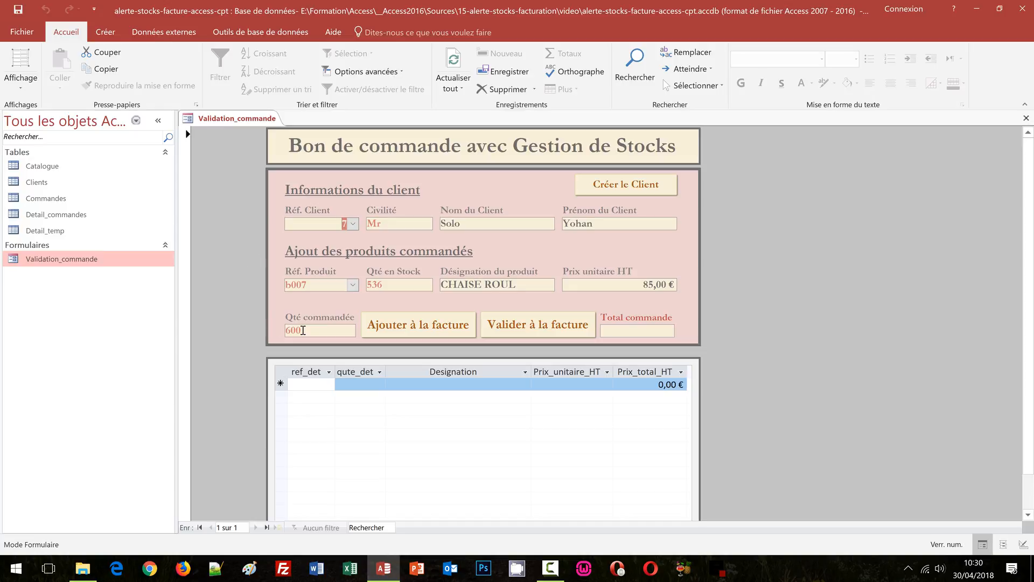
drag(318, 331, 288, 334)
text(50)
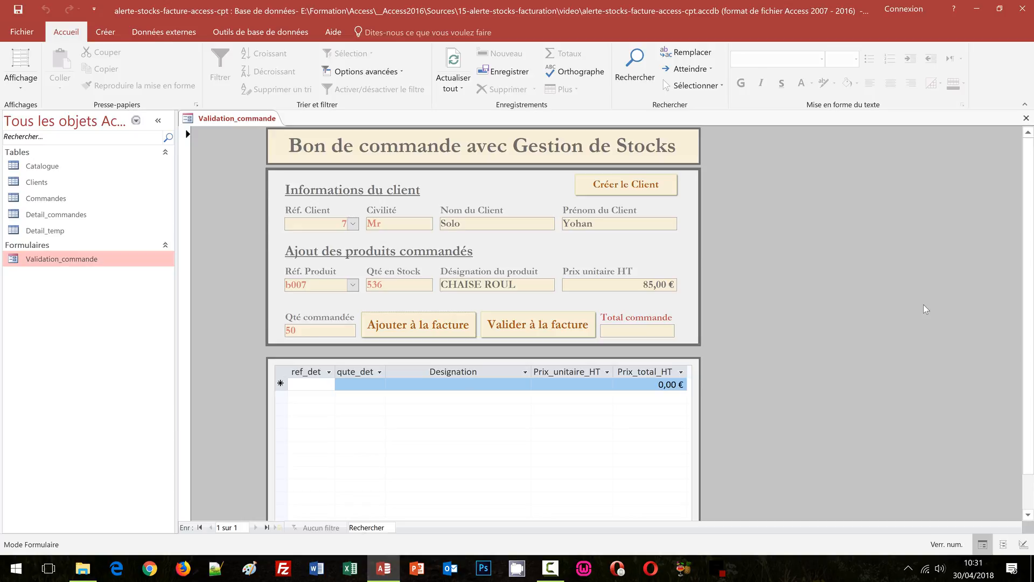
double_click(292, 330)
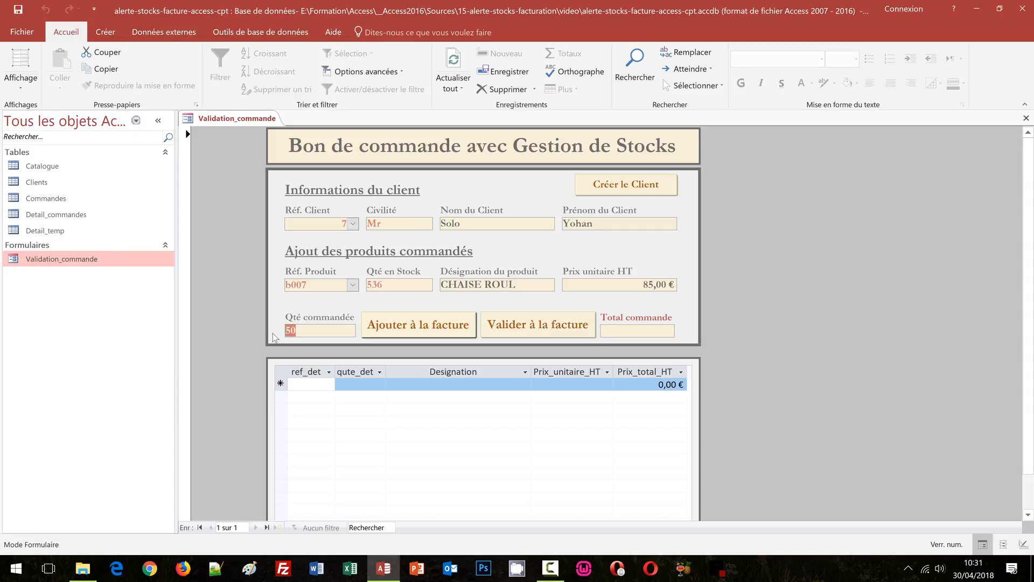
text(600)
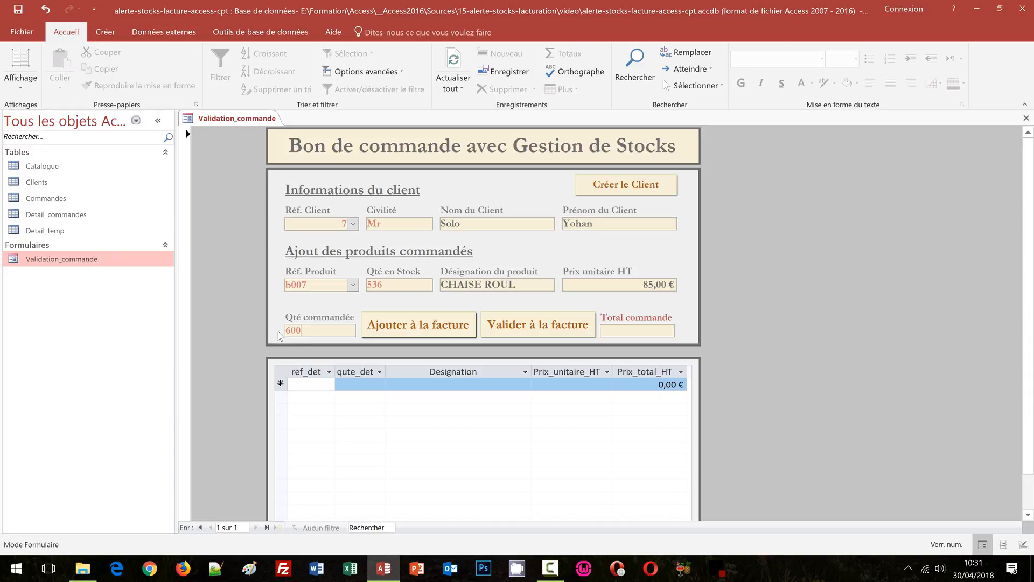
click(433, 328)
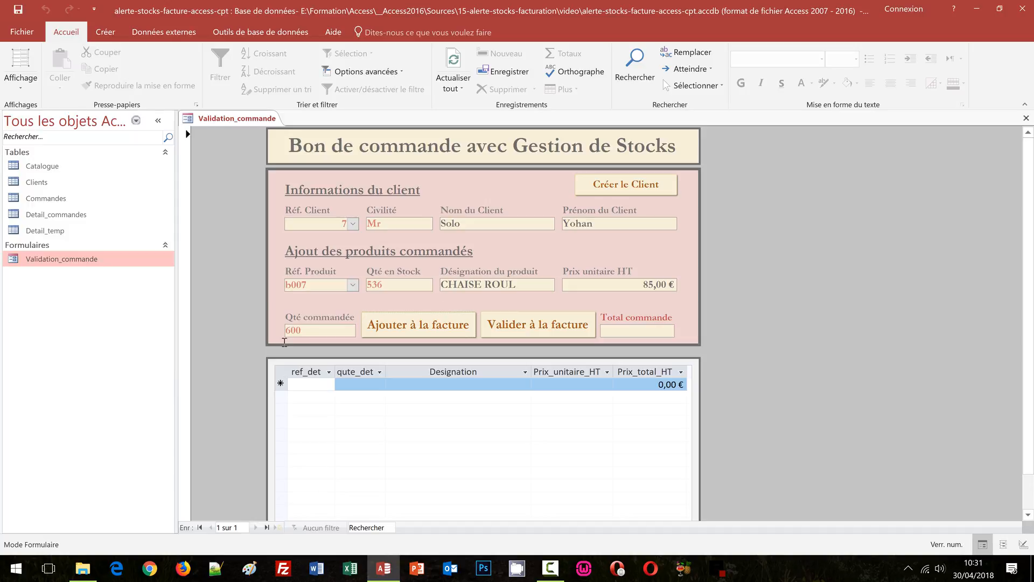
drag(314, 329, 281, 335)
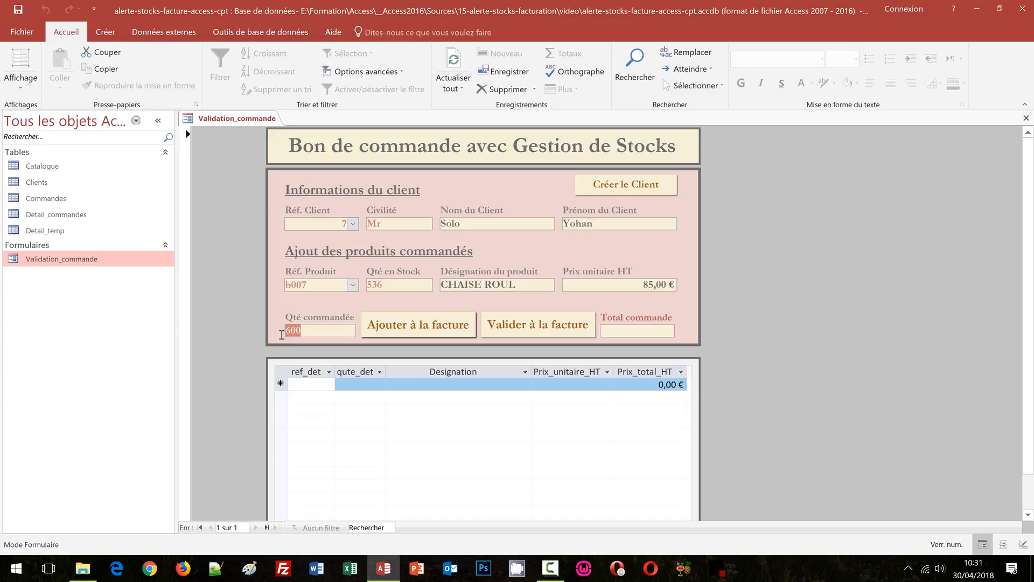
text(500)
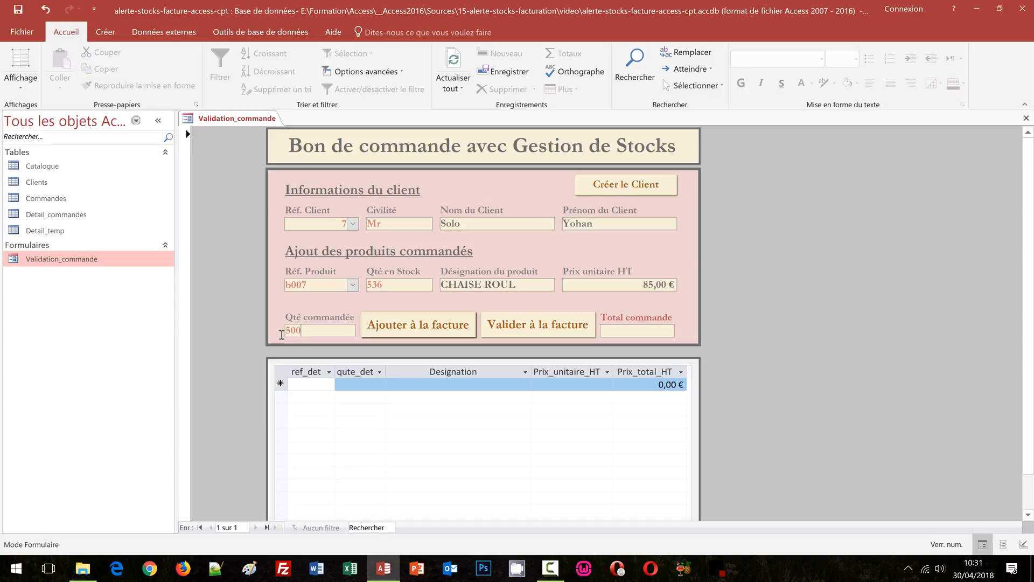
key(Return)
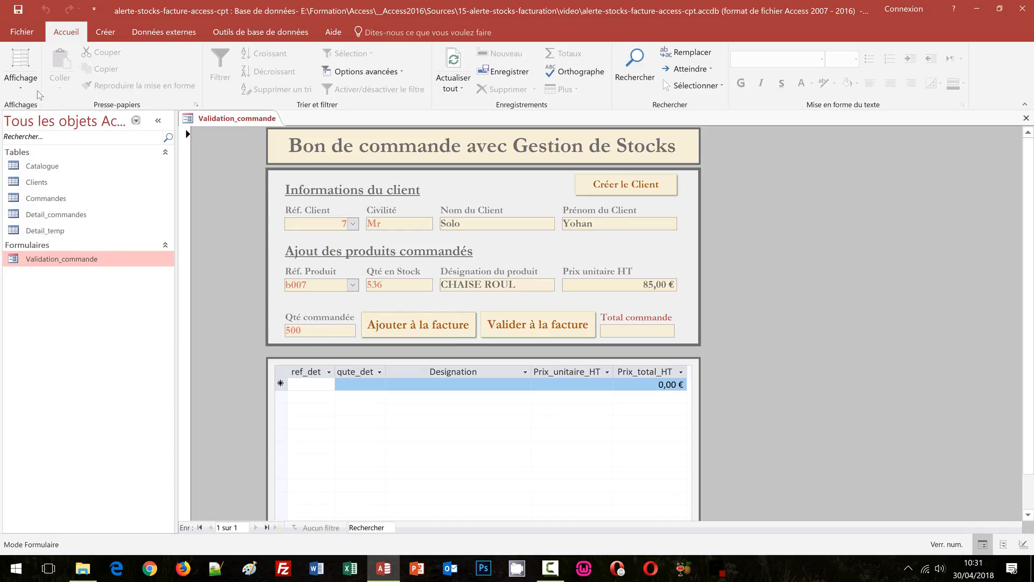
Return the form to Design view and select the Qté commandée text box to show its properties.
click(20, 89)
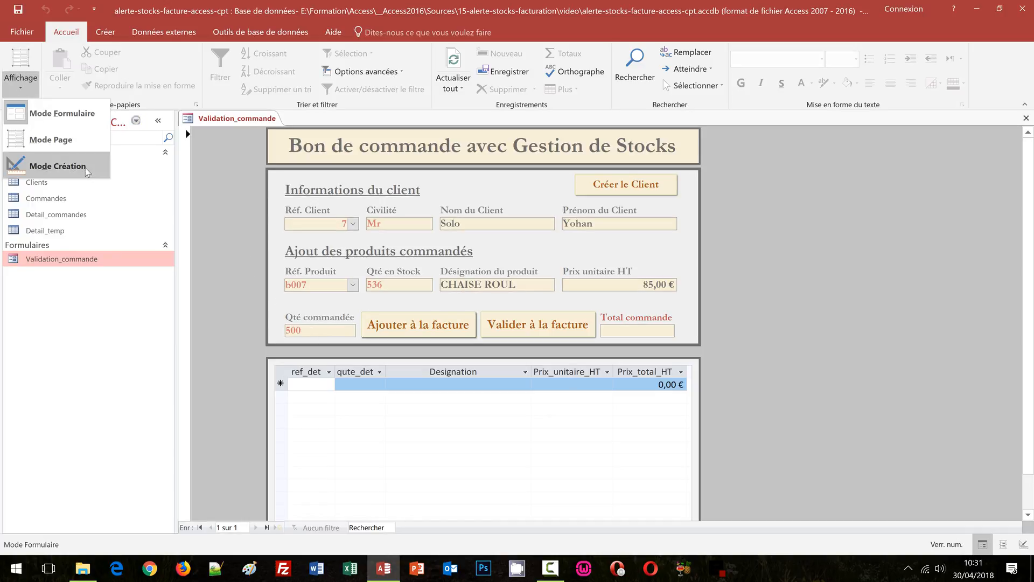
click(85, 167)
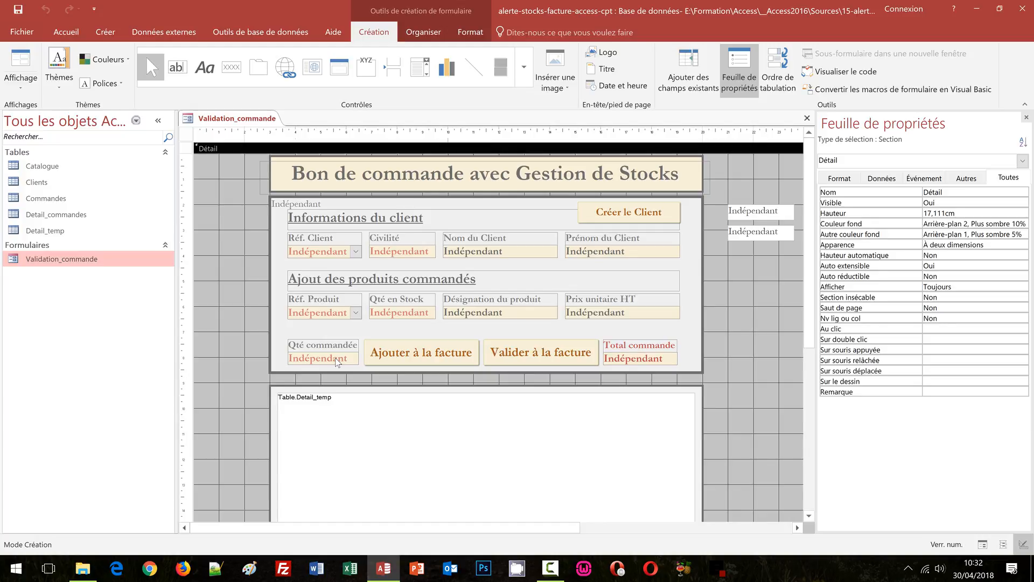
click(335, 359)
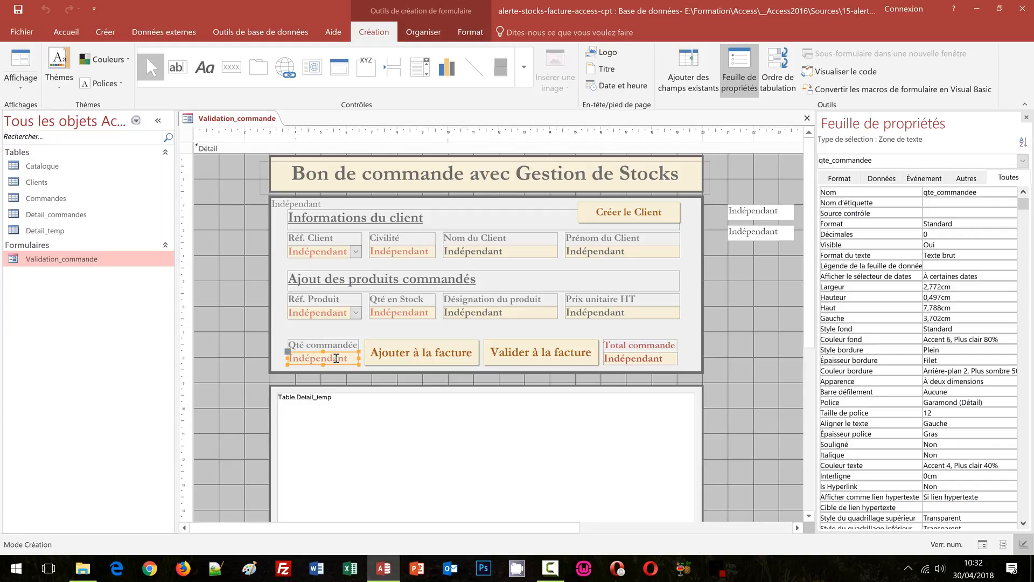